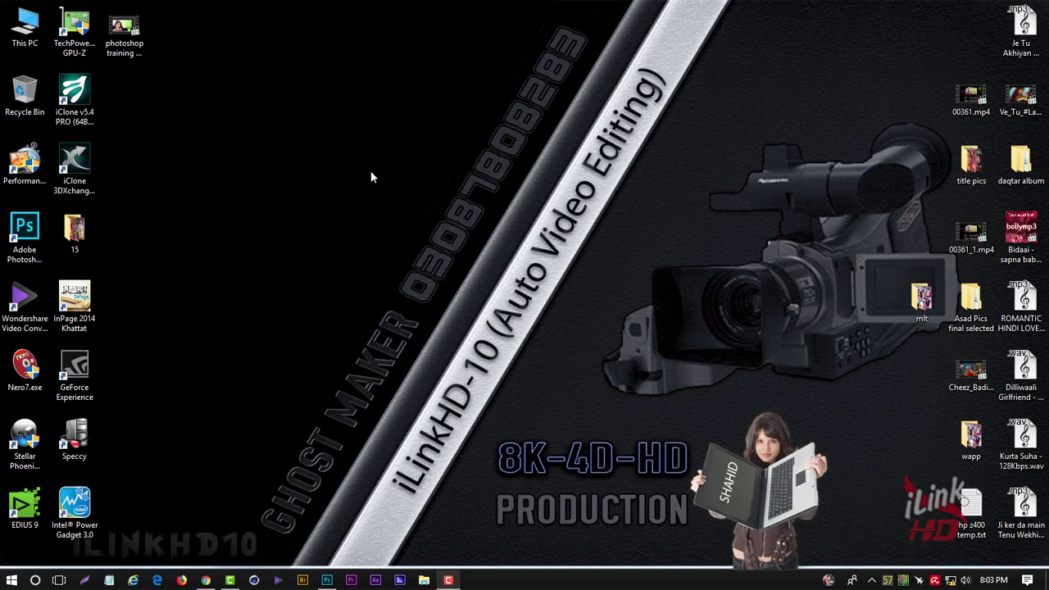
- Open the NVIDIA Control Panel, restore the default 3D settings, and apply the image settings with the 3D application deciding
right_click(346, 120)
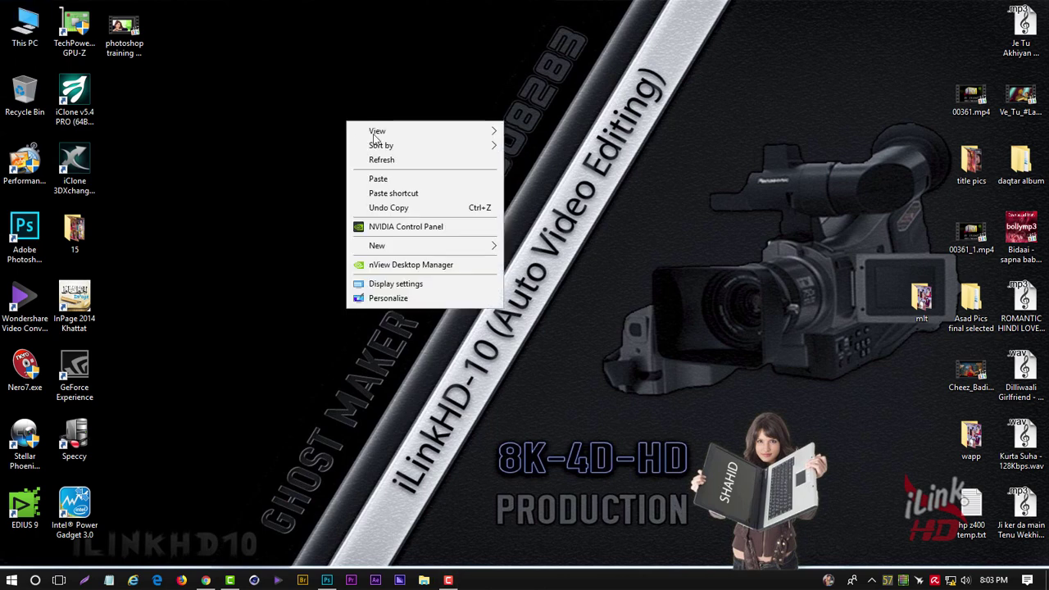
left_click(389, 229)
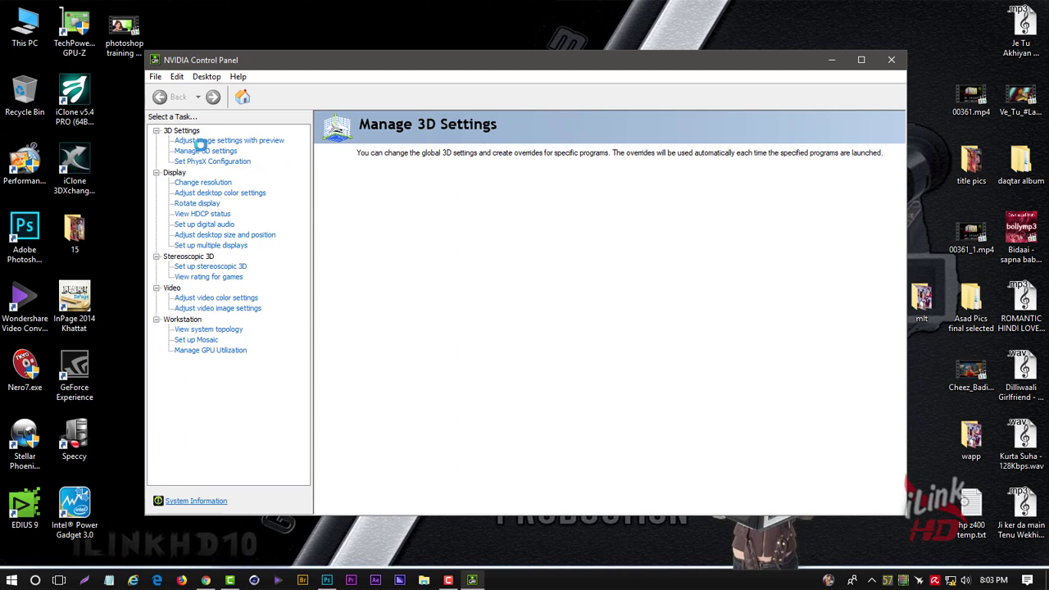
left_click(184, 131)
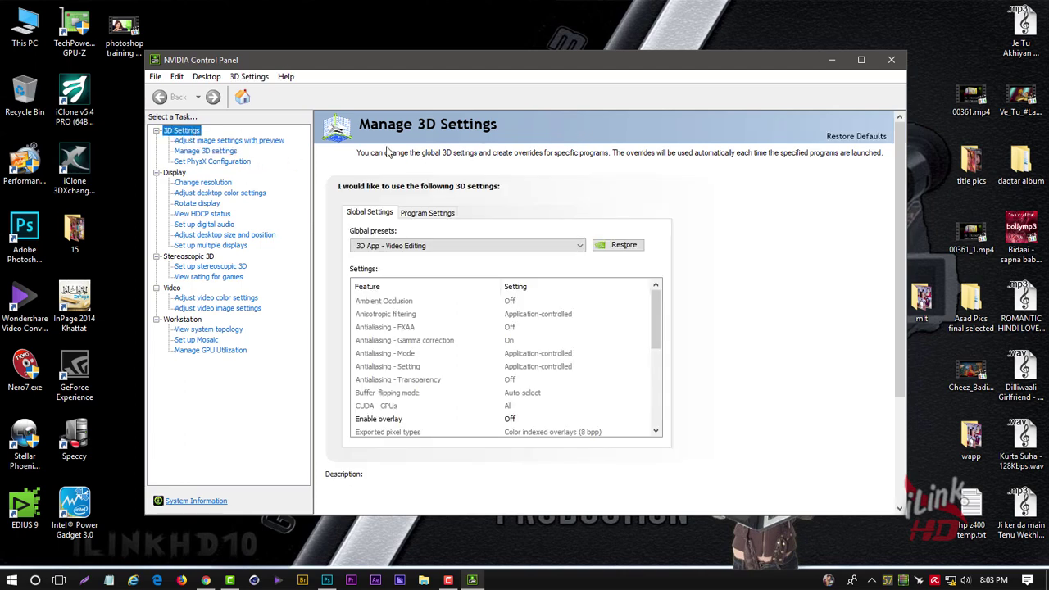
left_click(846, 137)
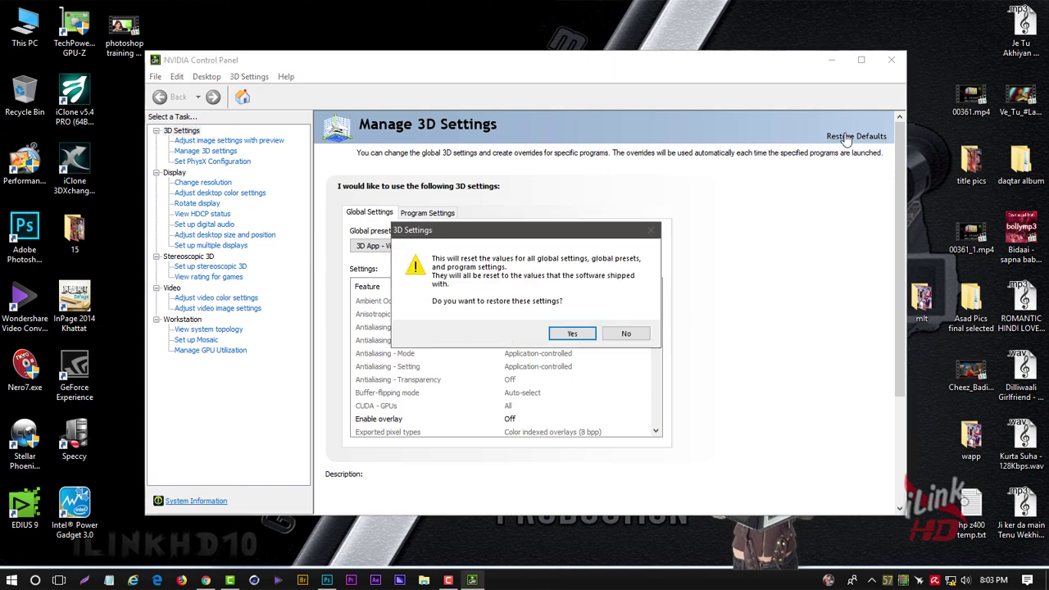
left_click(564, 333)
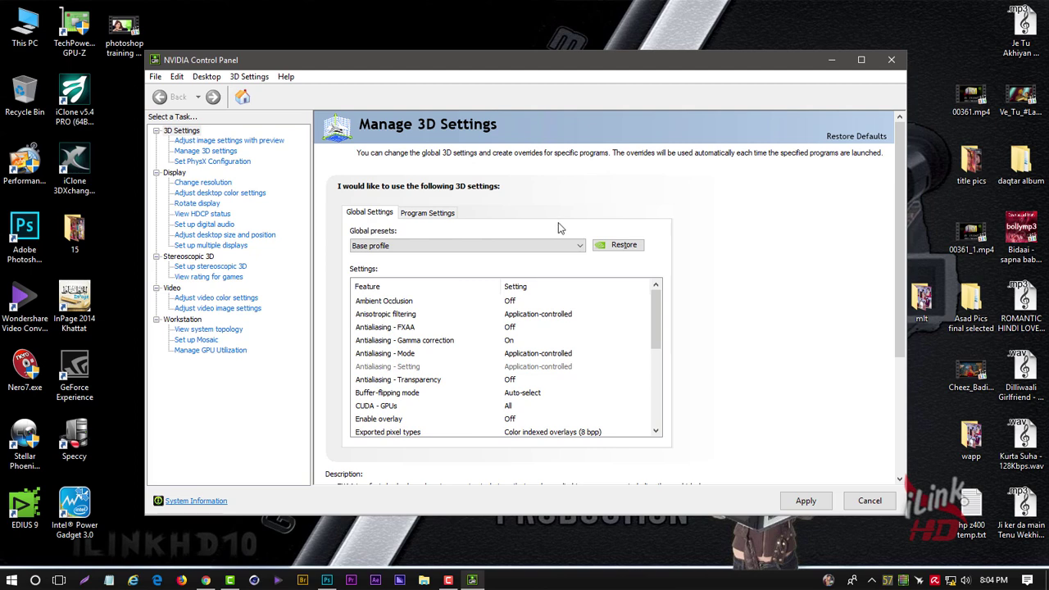
left_click(227, 141)
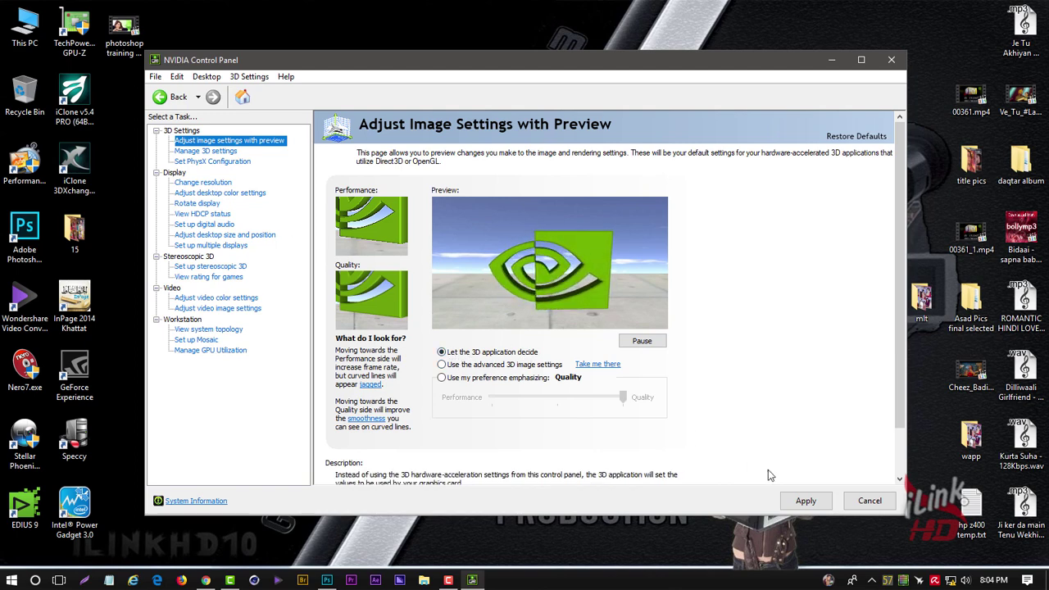
left_click(799, 501)
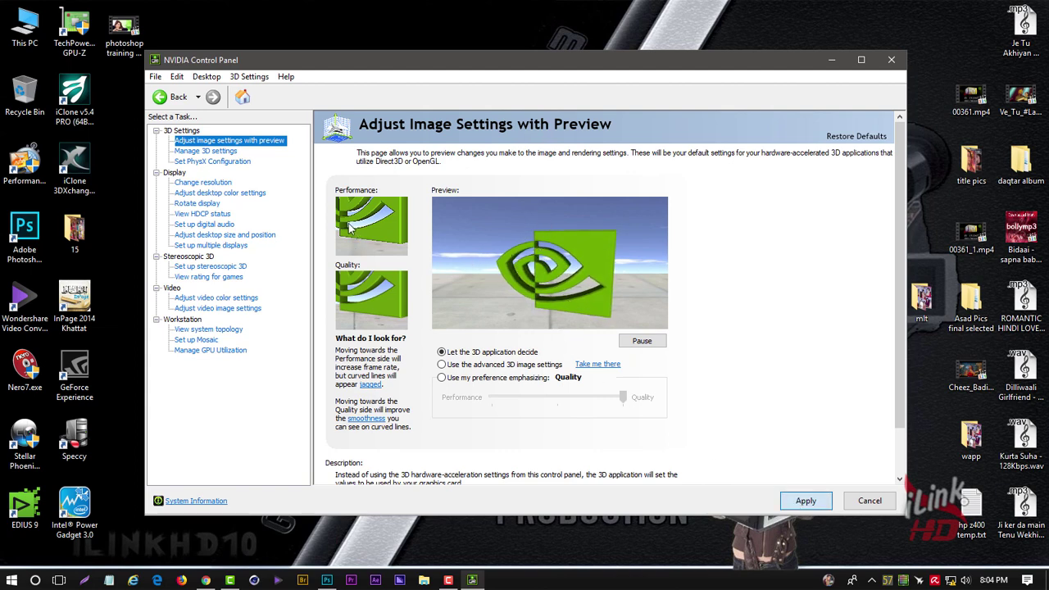
- Set the global 3D preset to 3D App - Video Editing with power management mode Prefer consistent performance, and apply it
left_click(212, 154)
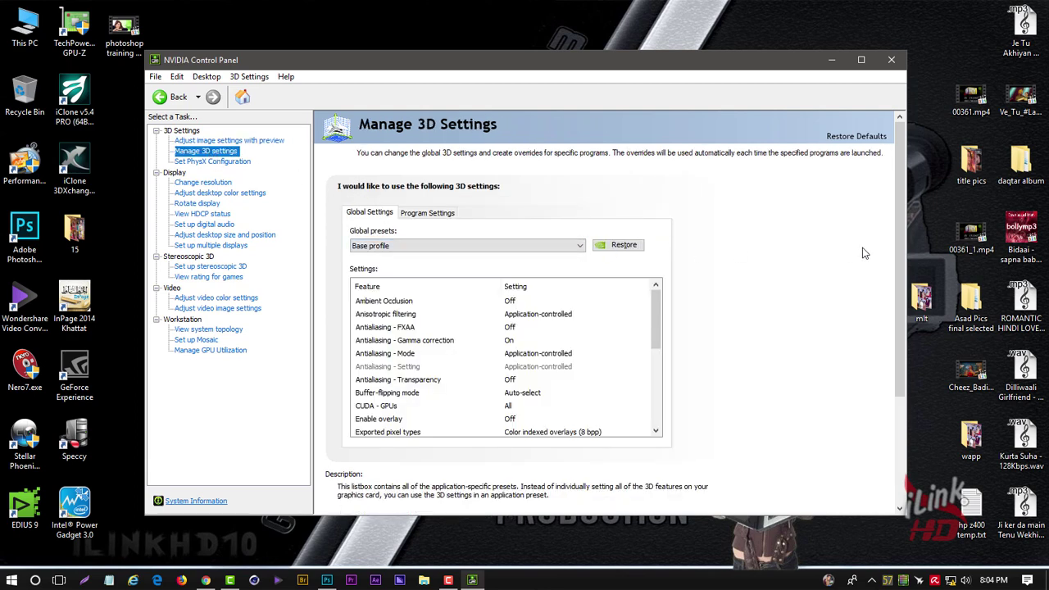
left_click(562, 244)
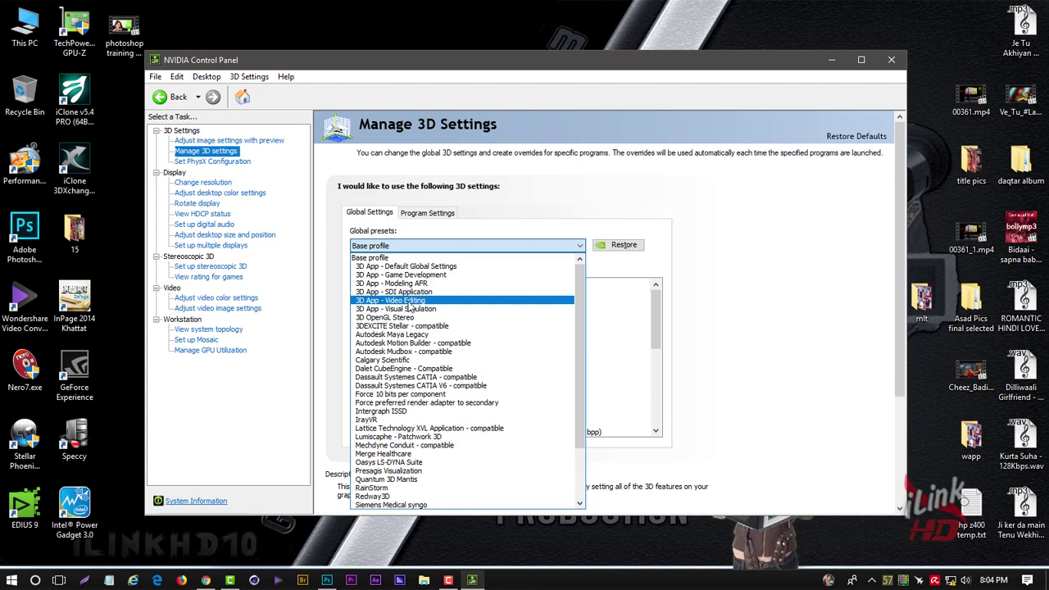
left_click(409, 302)
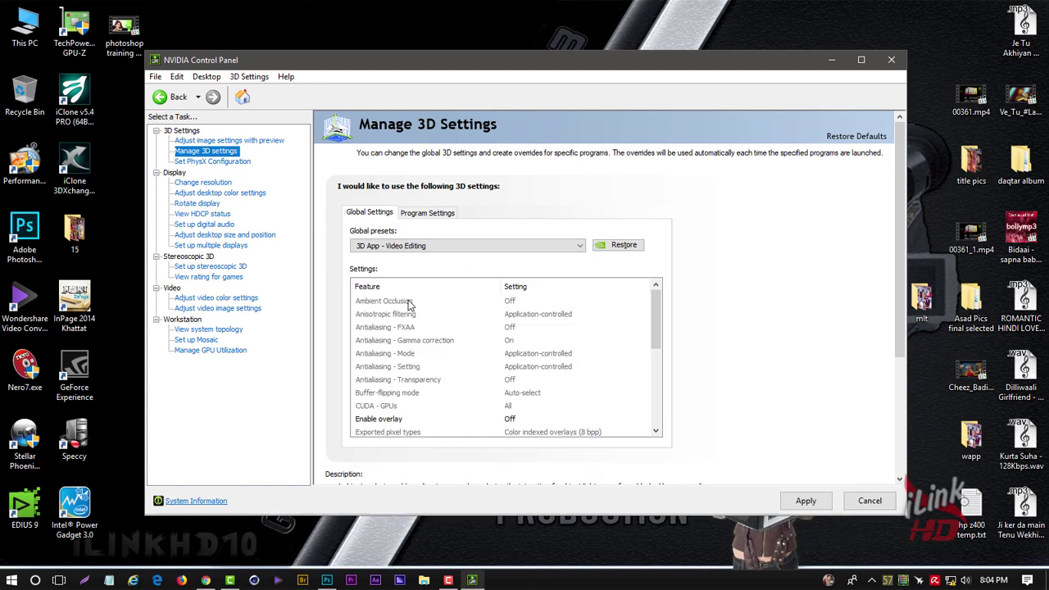
left_click_drag(651, 312, 650, 358)
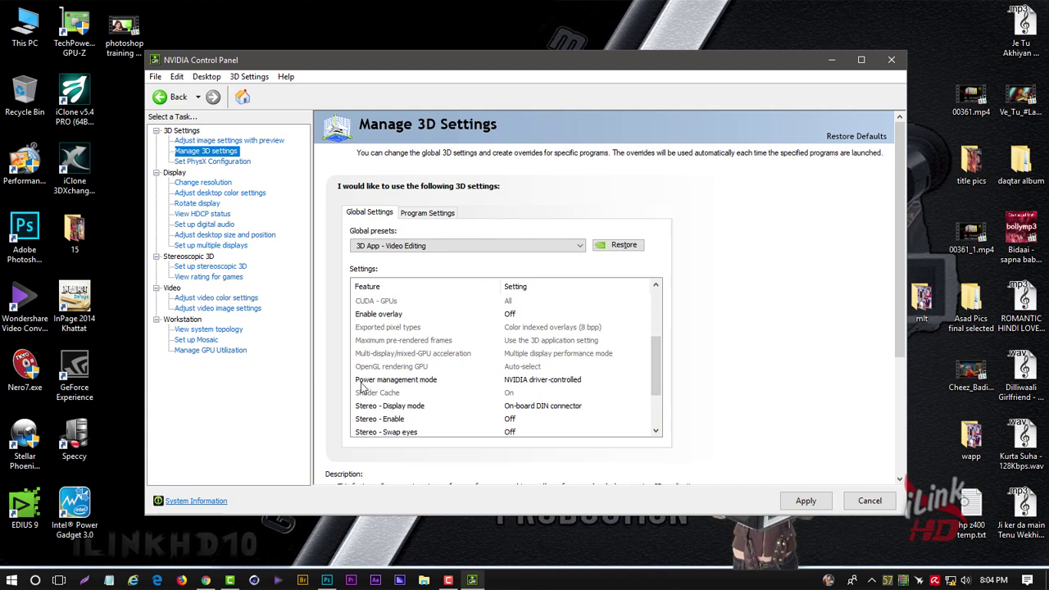
left_click(509, 382)
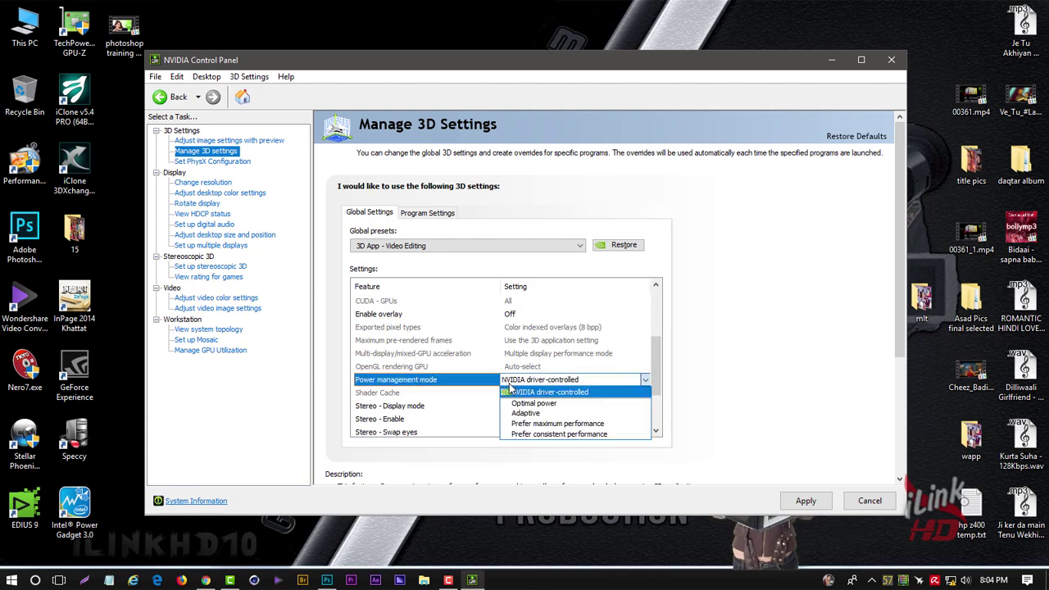
left_click(579, 435)
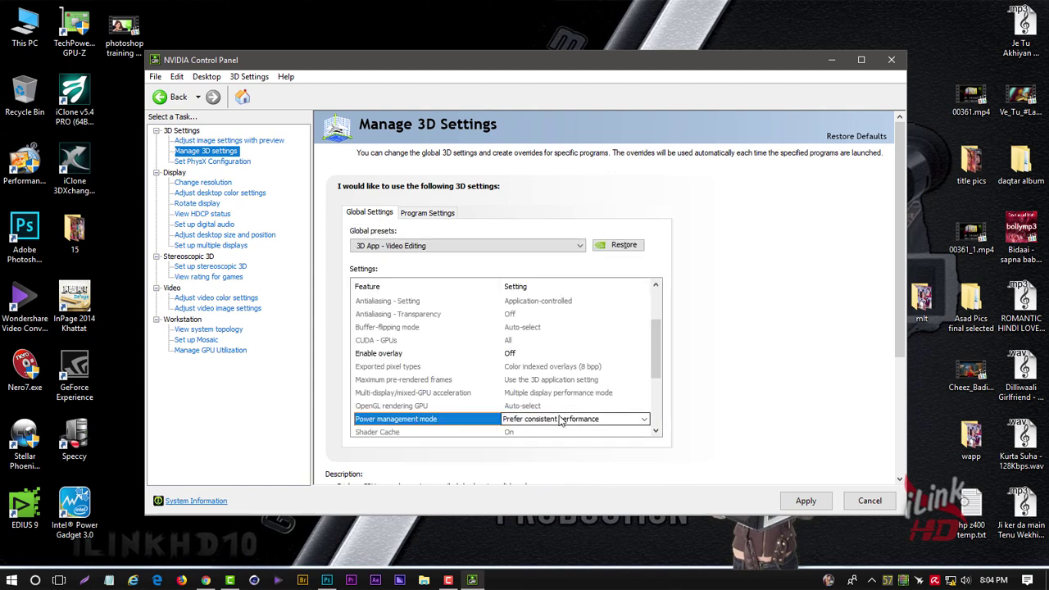
left_click_drag(650, 353, 653, 391)
scroll(653, 391, "down", 1)
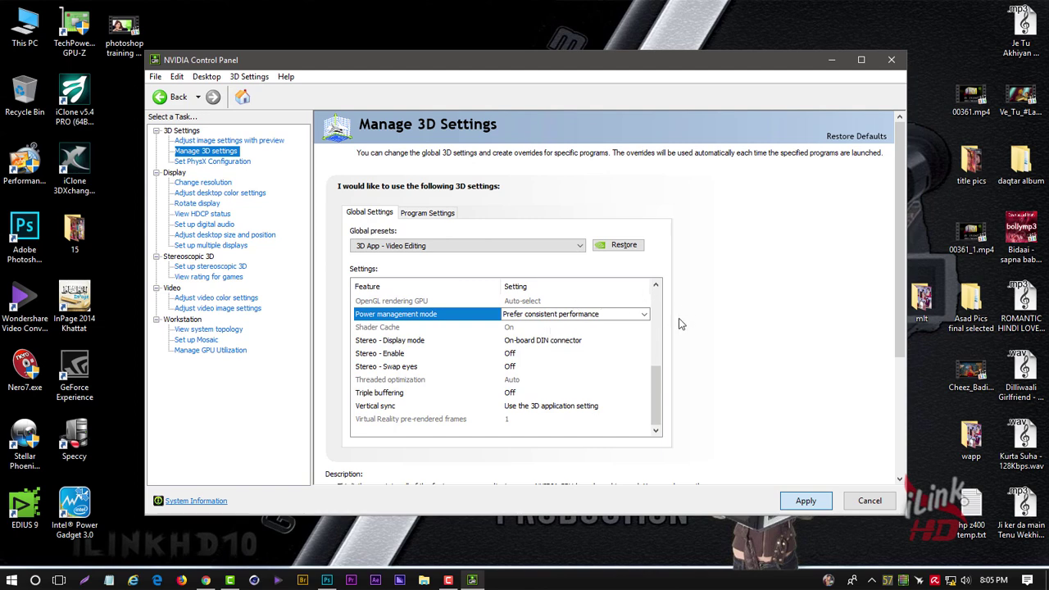
scroll(654, 331, "up", 3)
left_click_drag(654, 331, 653, 354)
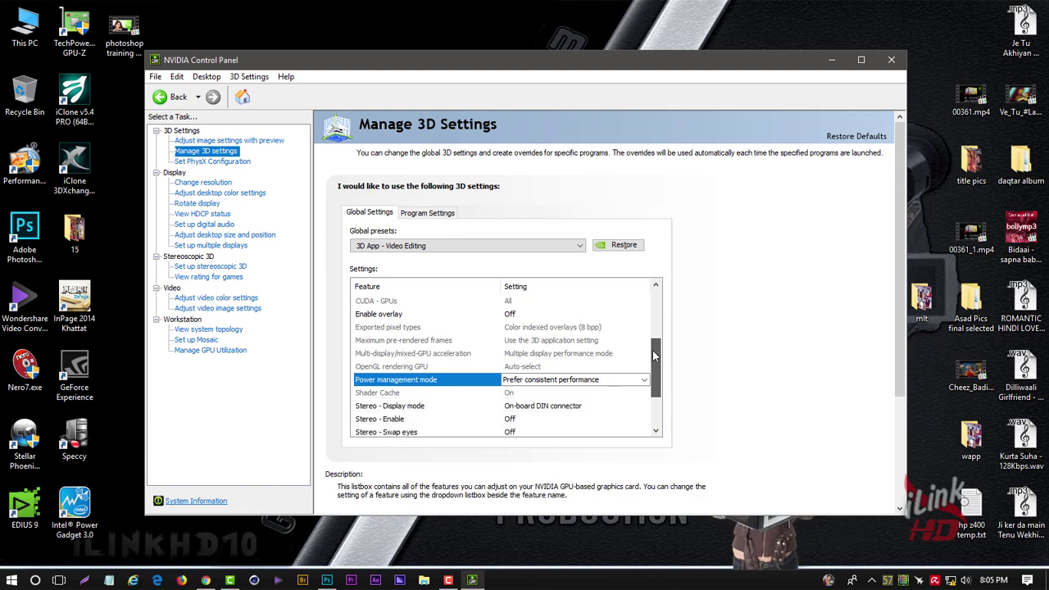
left_click_drag(653, 355, 656, 358)
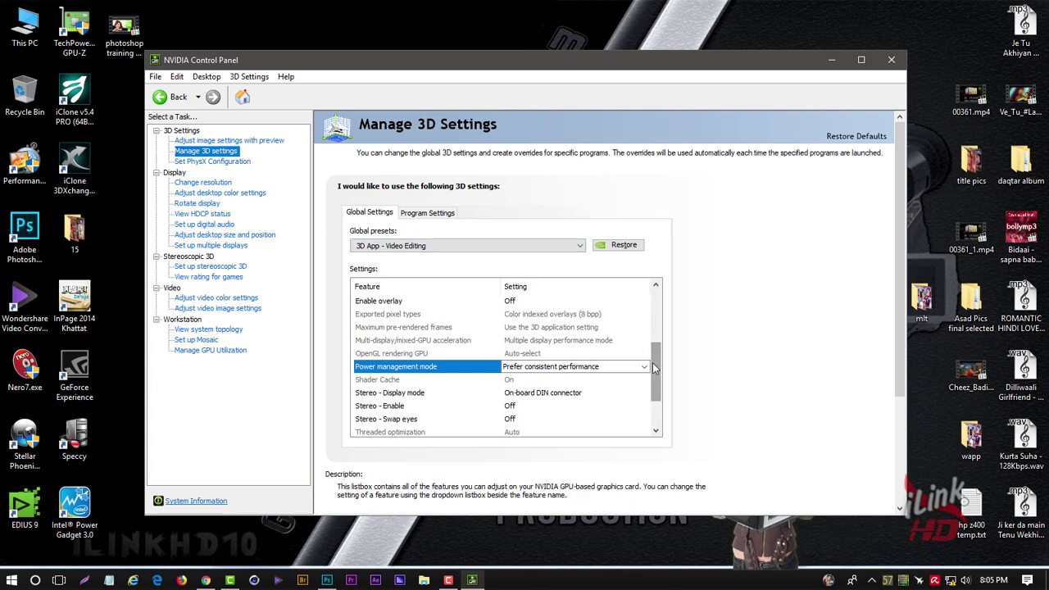
left_click_drag(655, 366, 656, 341)
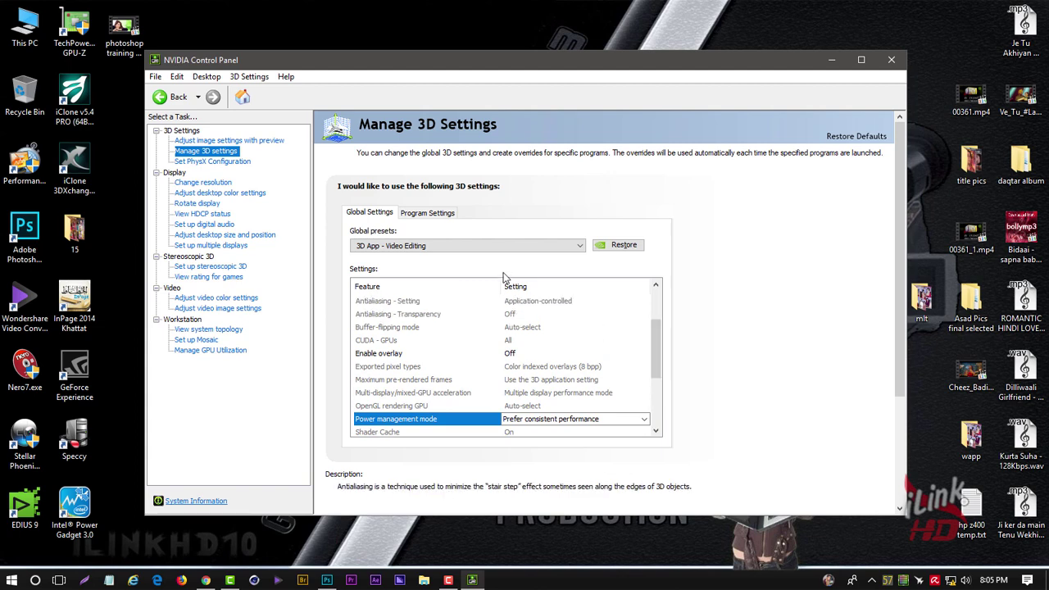
- Choose Adobe Premiere (adobe premiere pro.exe) as the program to customize in the program-specific 3D settings
left_click(432, 215)
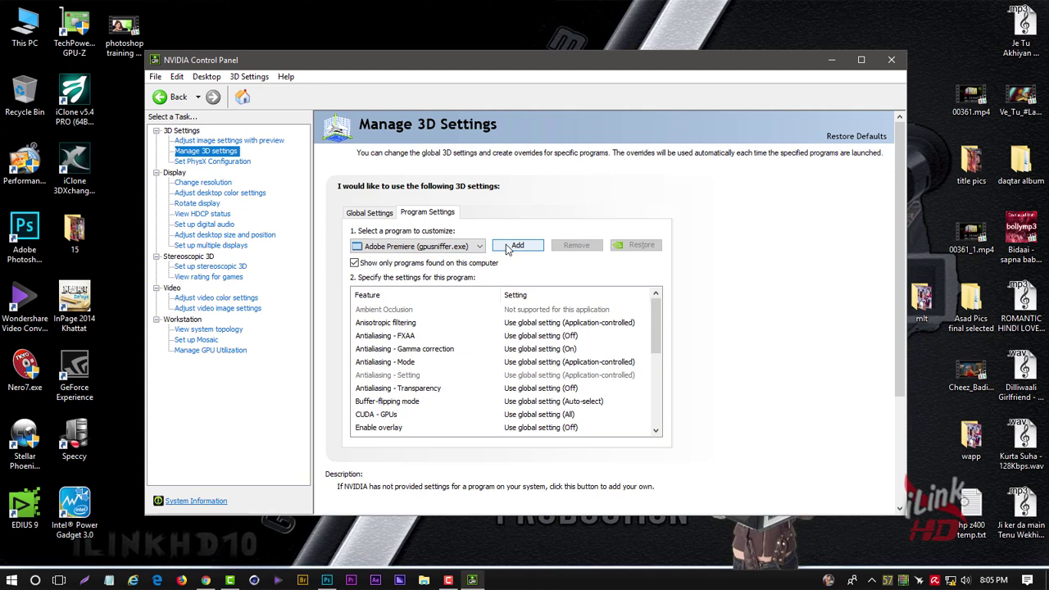
left_click(478, 247)
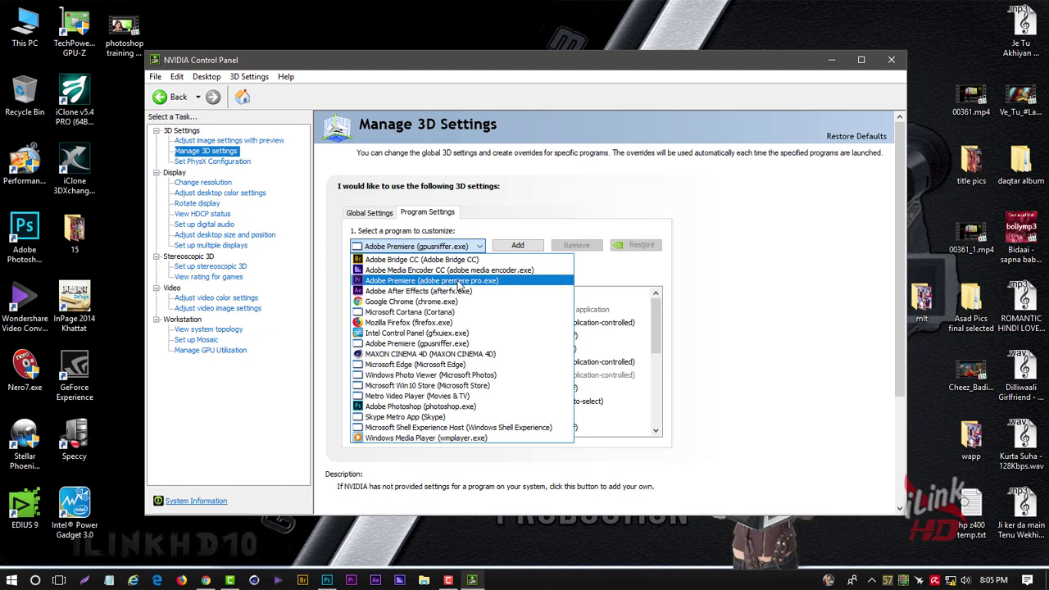
left_click(462, 282)
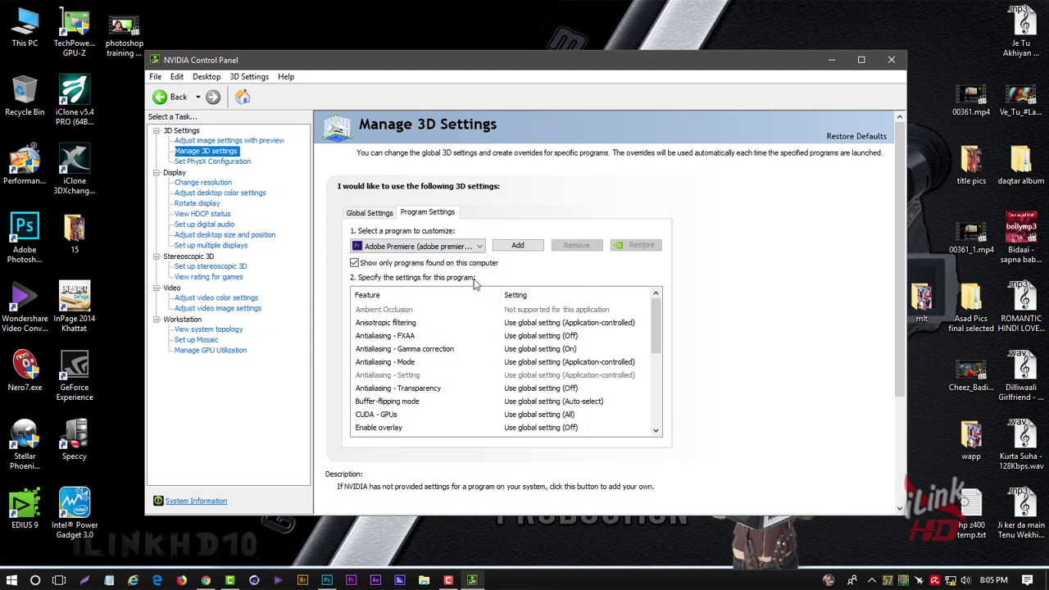
- Start adding another program and browse to the Adobe folder within Program Files on Local Disk (C:)
left_click(517, 245)
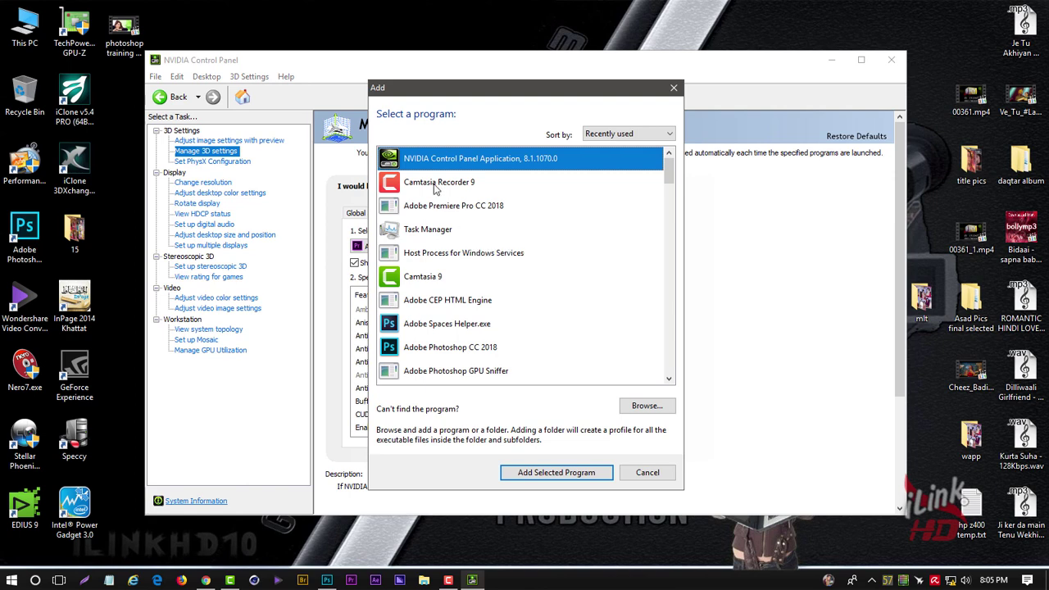
left_click(653, 410)
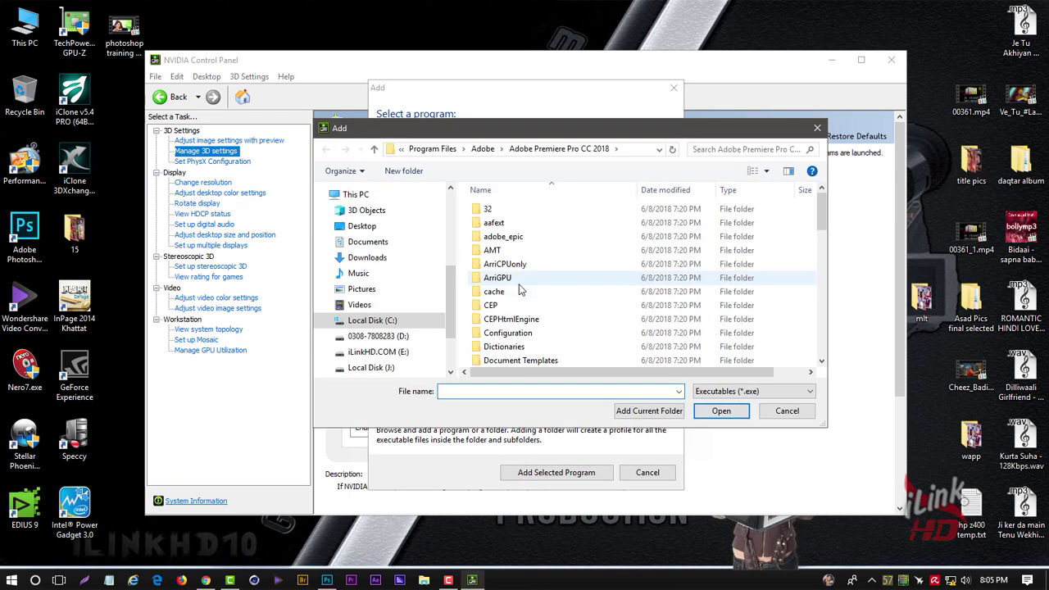
left_click(373, 319)
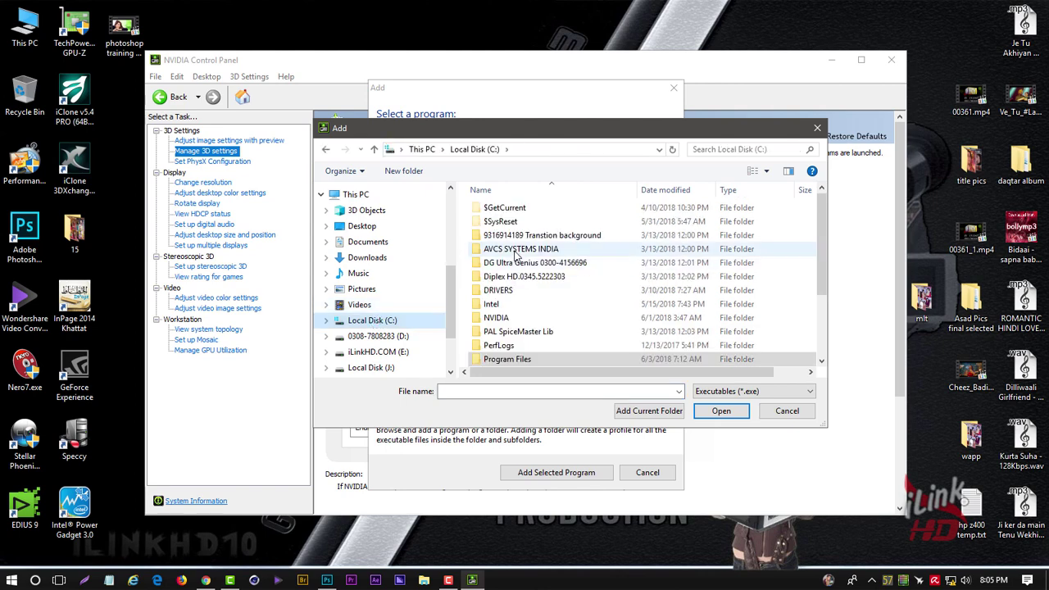
left_click_drag(819, 244, 819, 268)
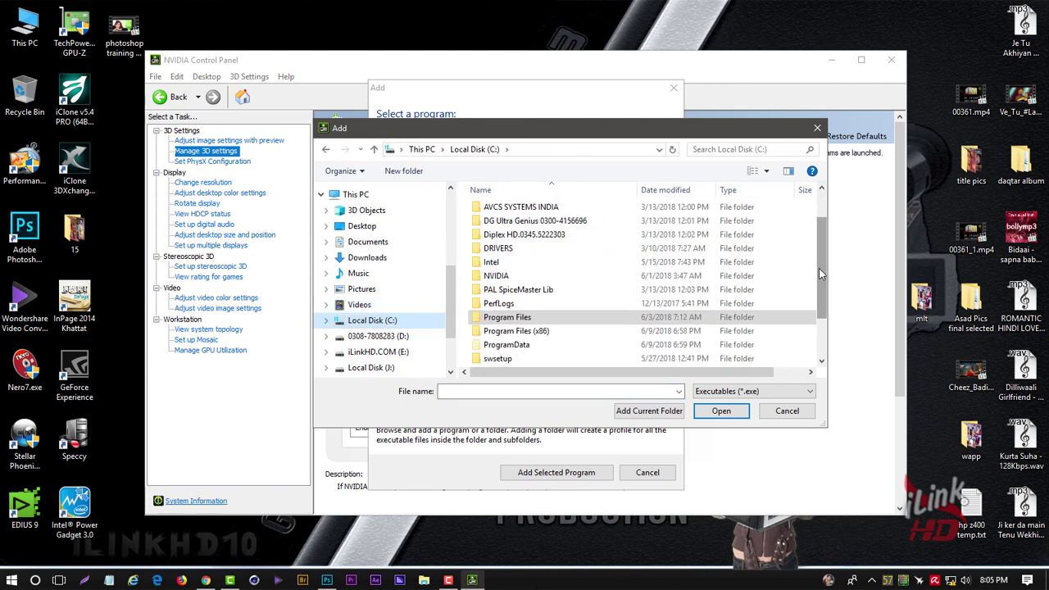
left_click(524, 319)
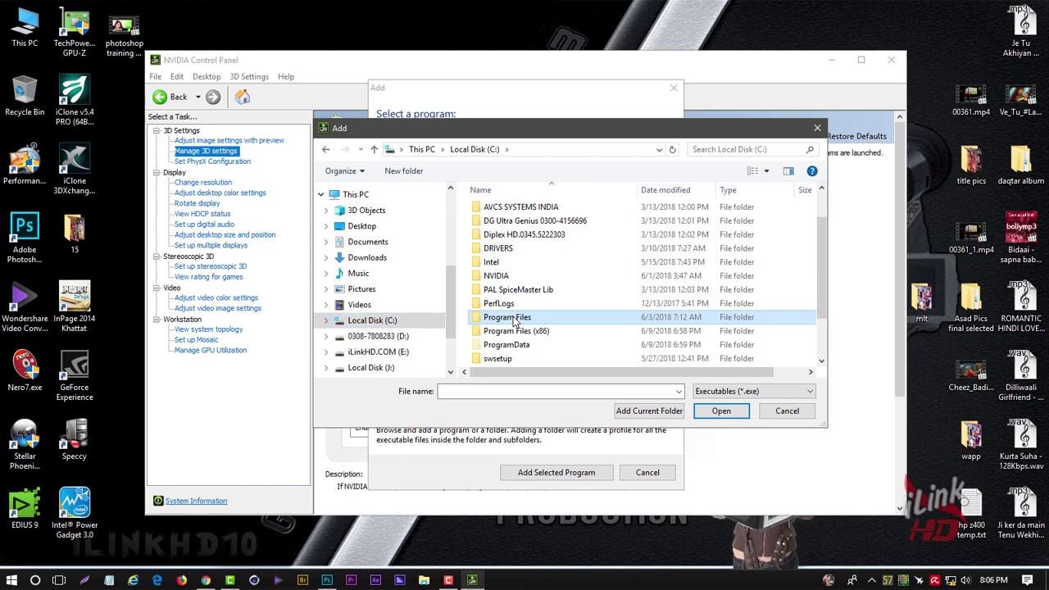
double_click(514, 319)
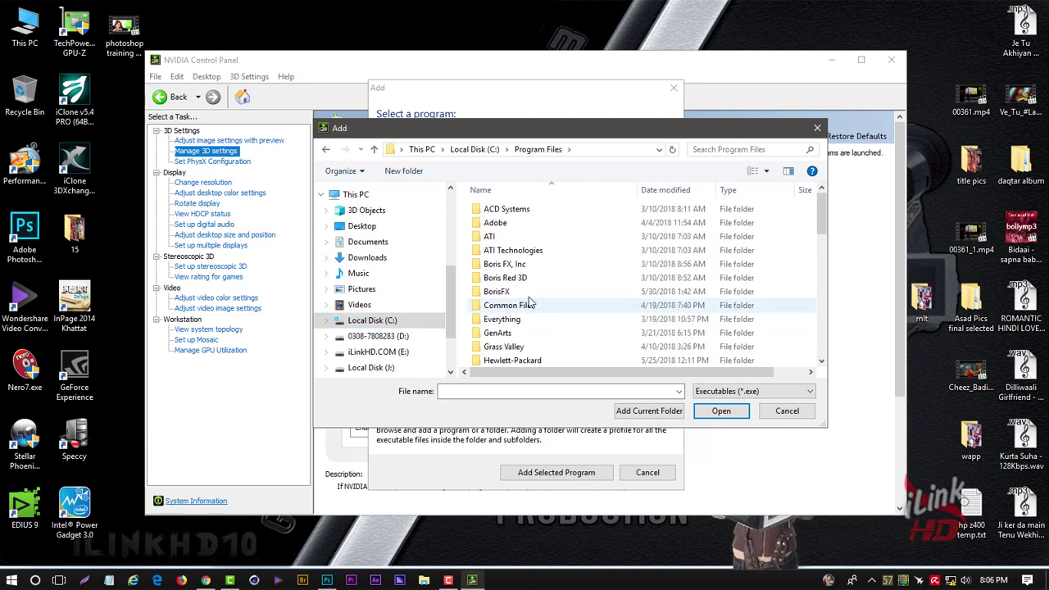
left_click(493, 226)
double_click(493, 226)
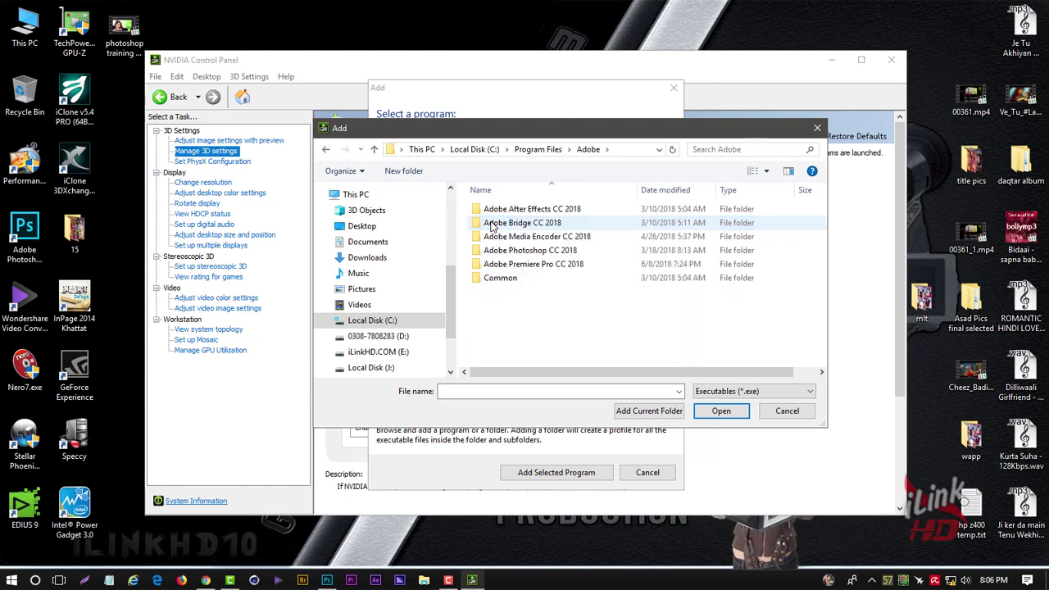
- Add Photoshop.exe from the Adobe Photoshop CC 2018 folder, review its program settings, and return to the global settings
double_click(528, 250)
scroll(738, 250, "down", 3)
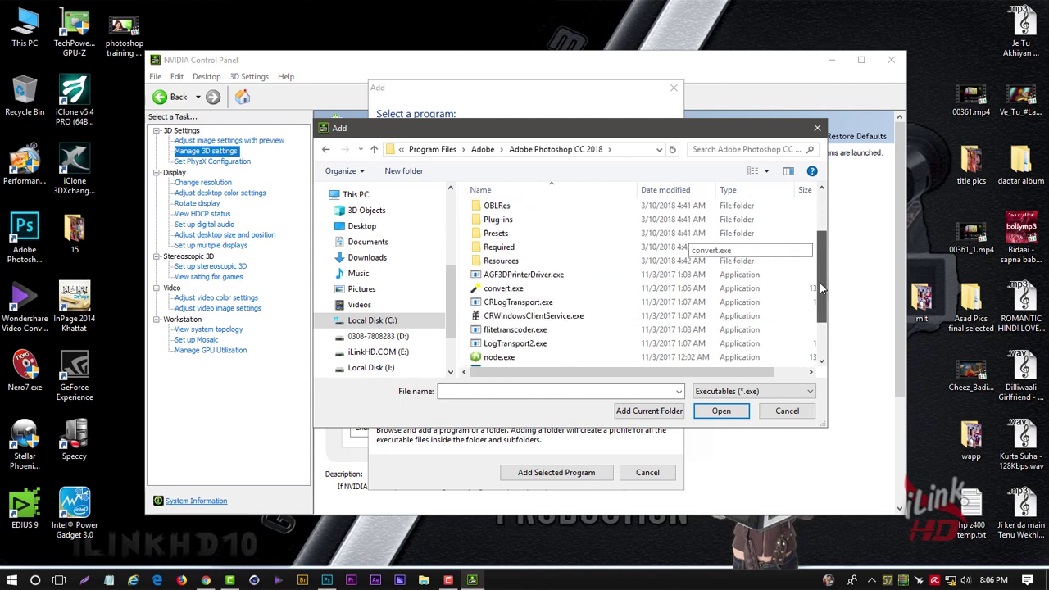
left_click(503, 332)
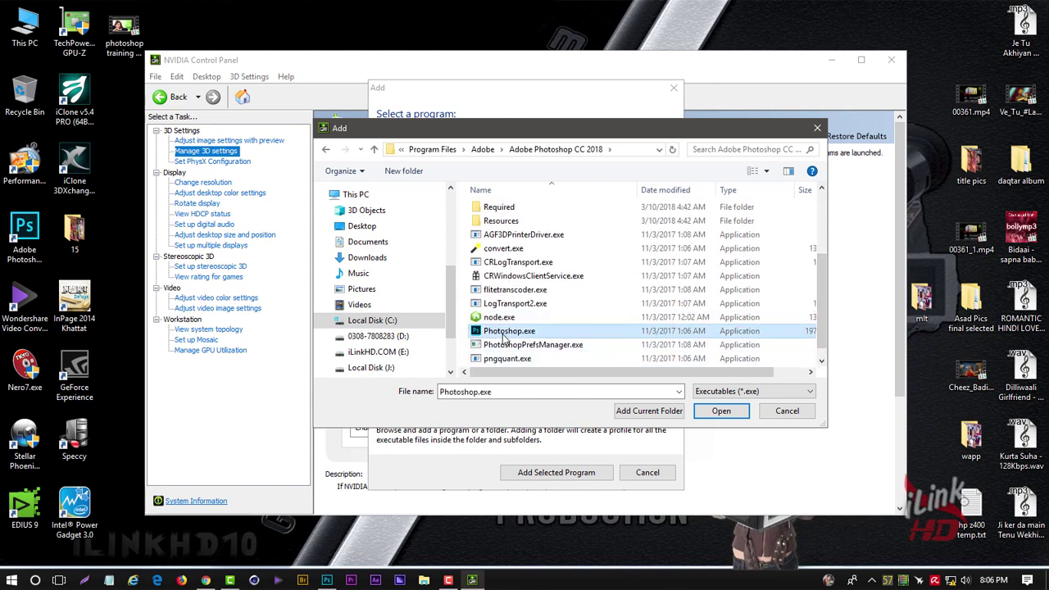
left_click(717, 410)
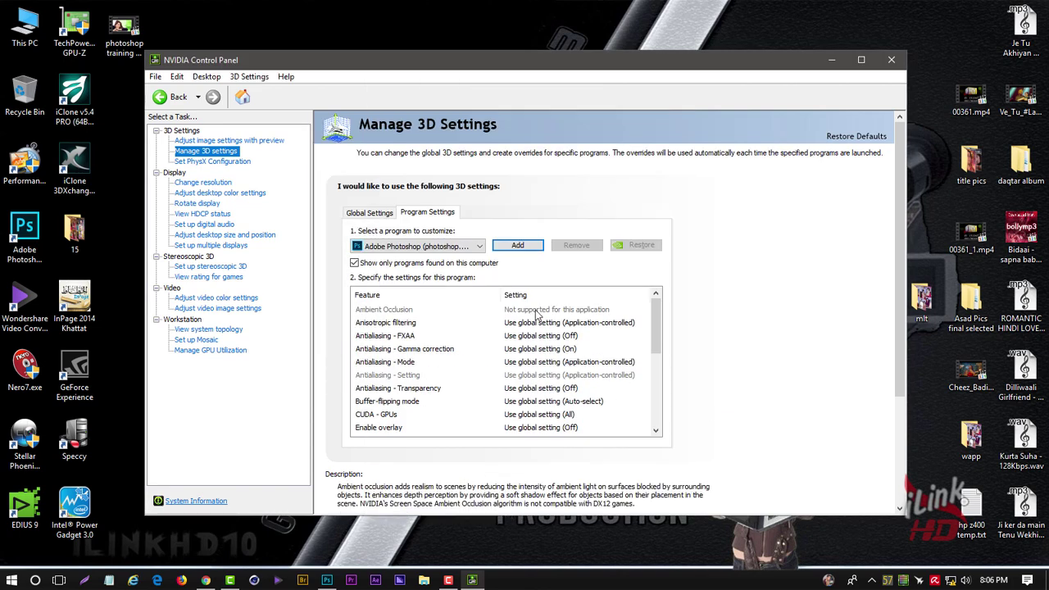
left_click_drag(653, 329, 662, 400)
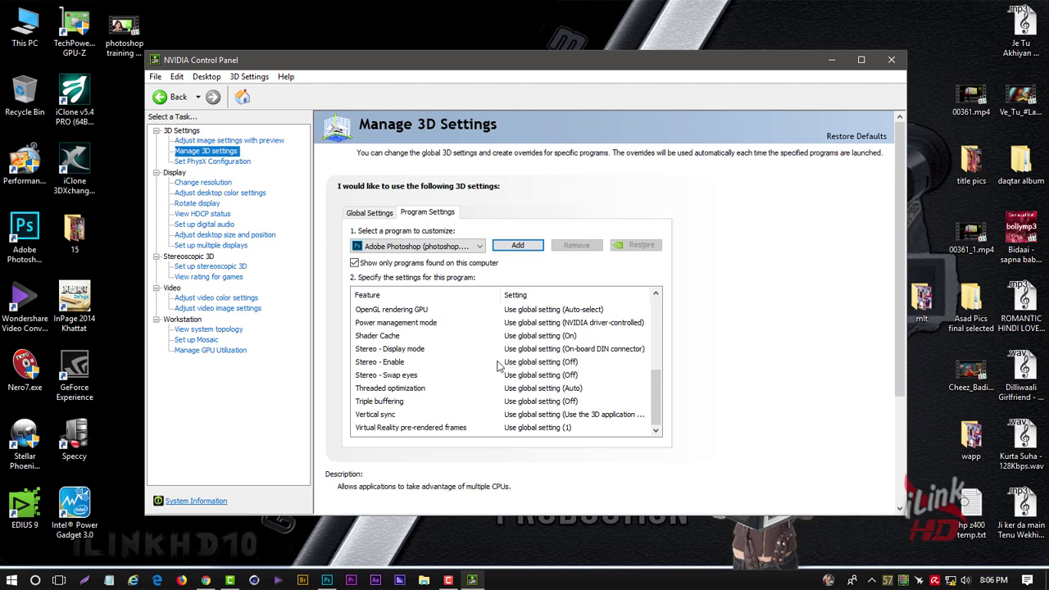
left_click(368, 215)
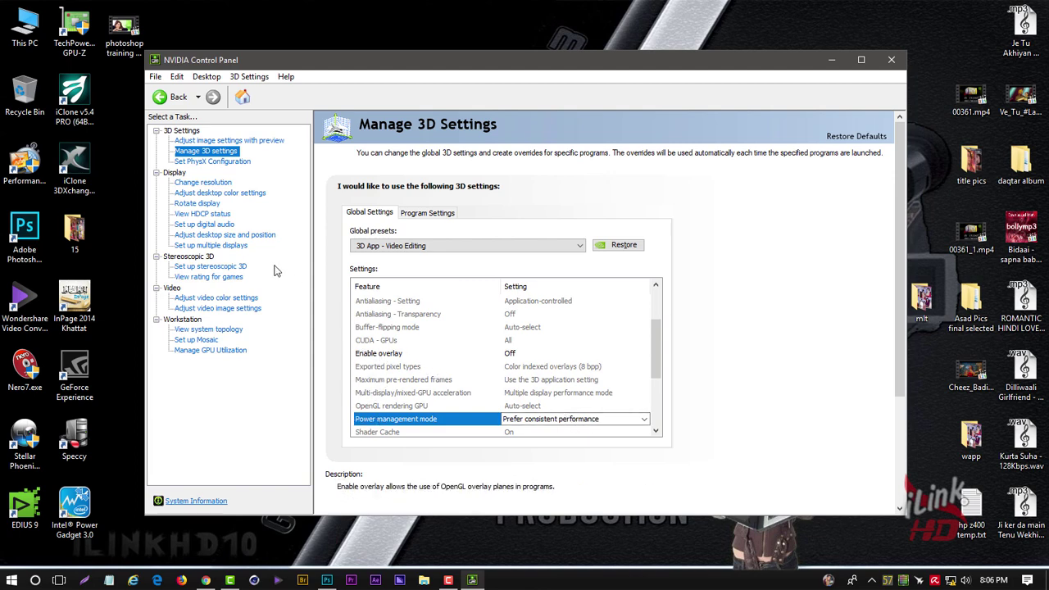
- Select the Quadro 4000 as the PhysX processor and look over the rest of the PhysX configuration
left_click(213, 163)
left_click(430, 210)
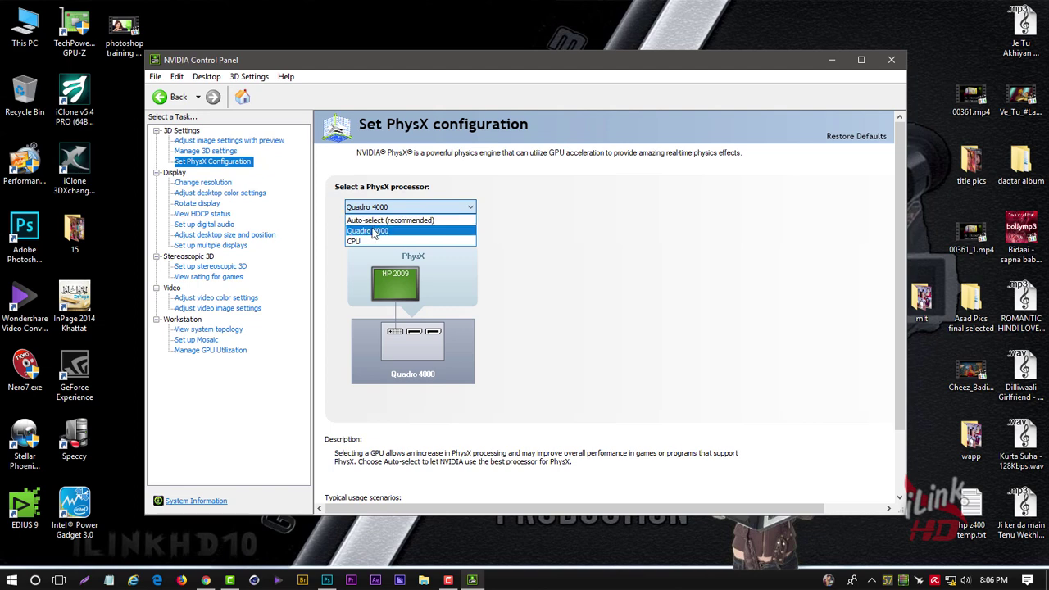
left_click(373, 232)
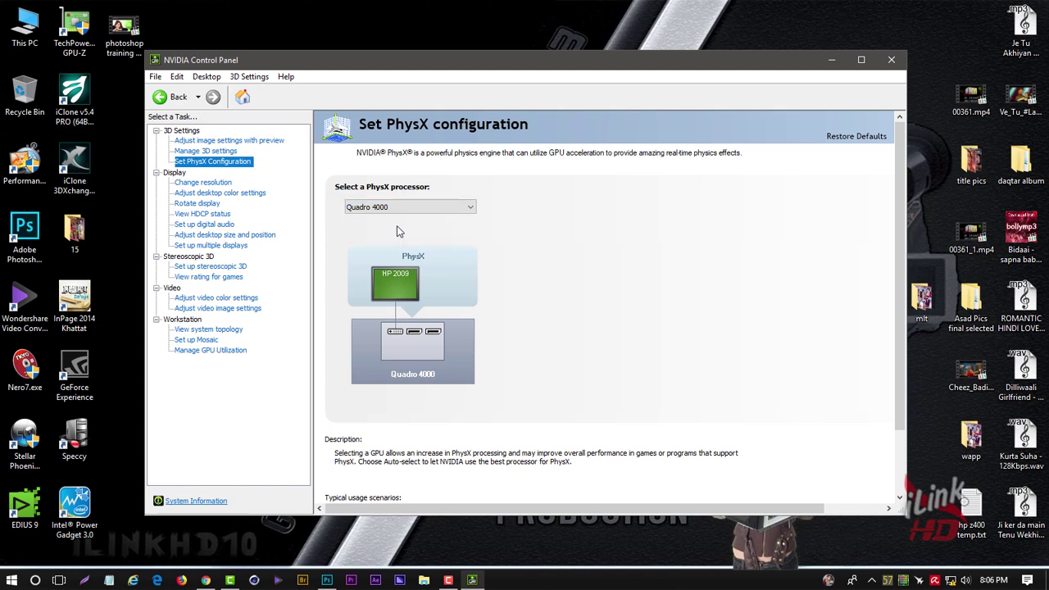
left_click_drag(898, 253, 897, 334)
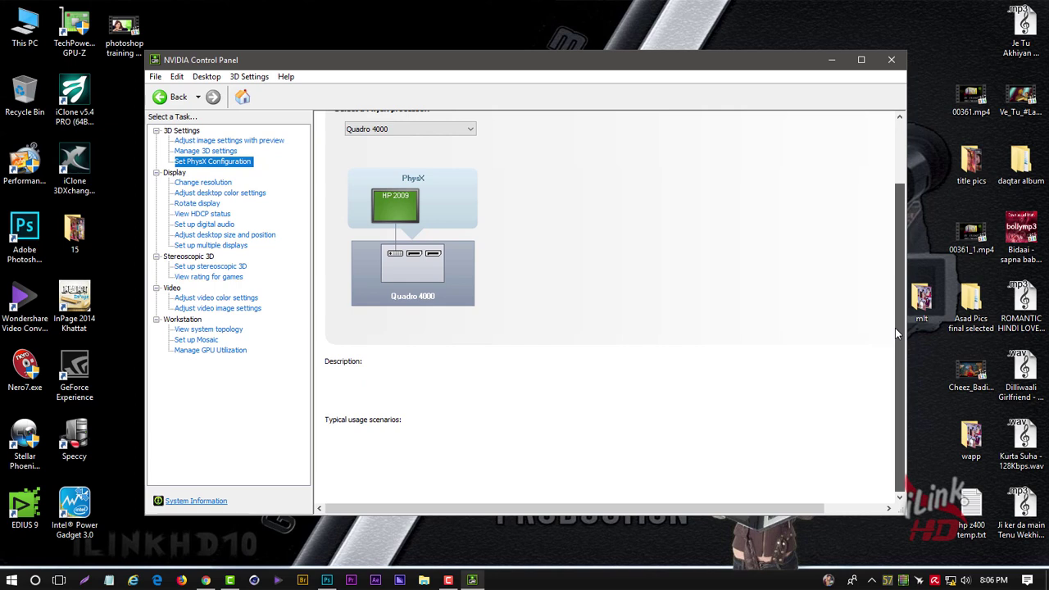
- Review the desktop color settings and set the desktop size and position scaling to be performed on the GPU
left_click(186, 194)
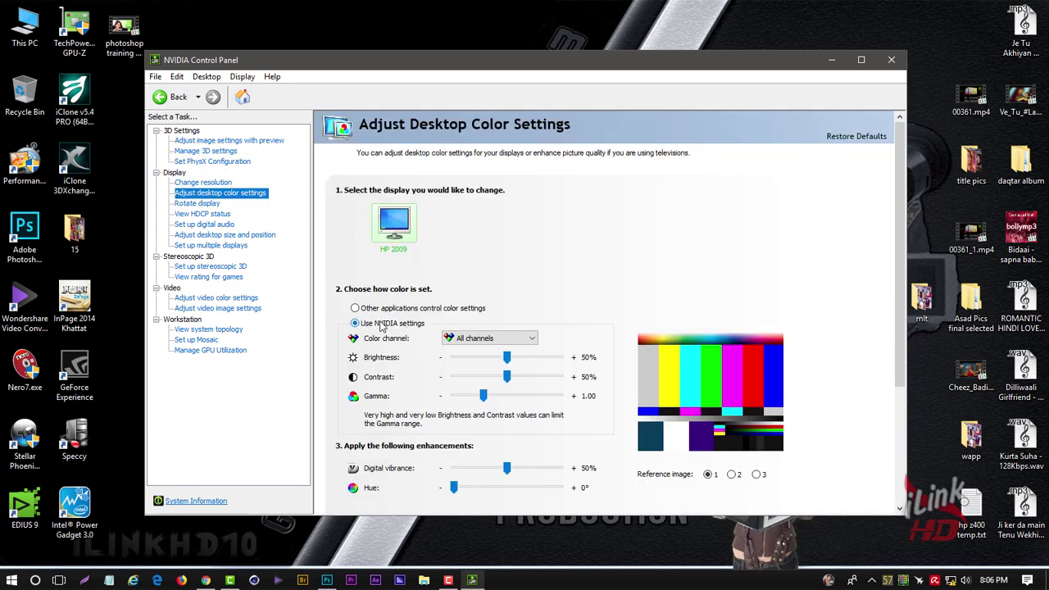
scroll(899, 246, "down", 5)
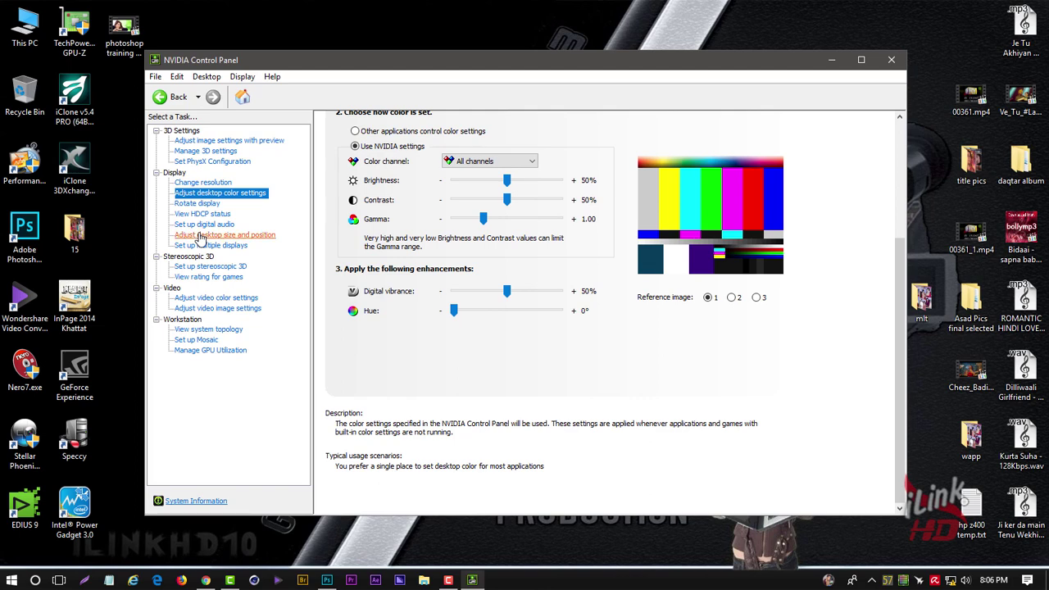
left_click(203, 235)
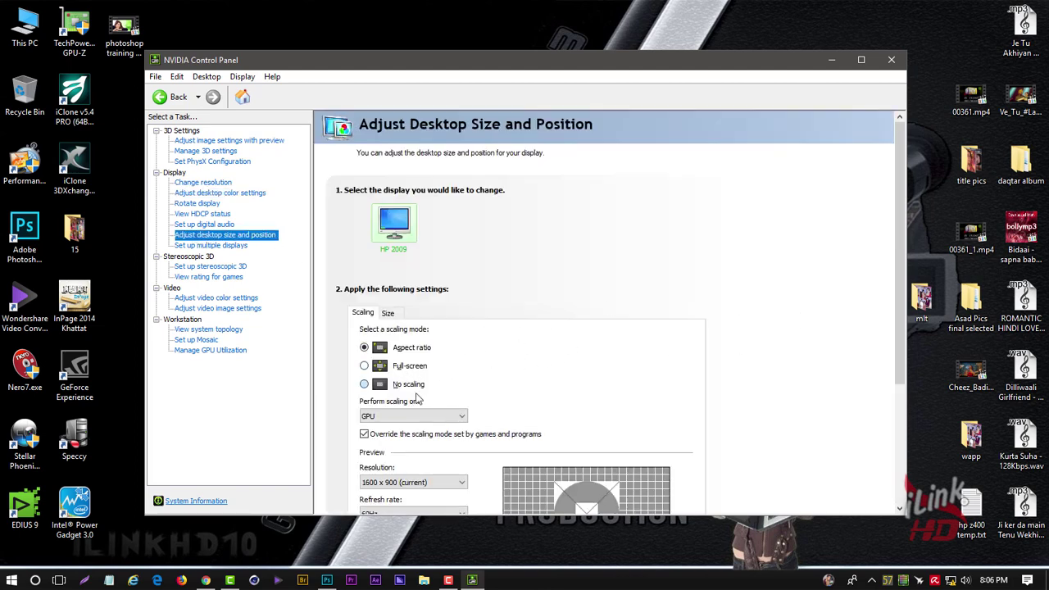
left_click(406, 415)
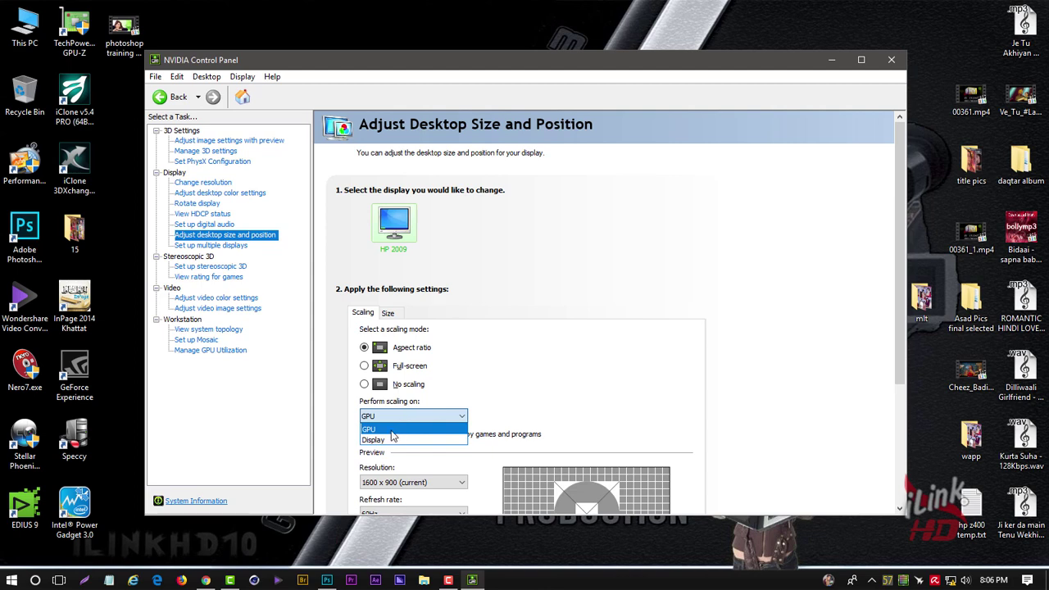
left_click(392, 432)
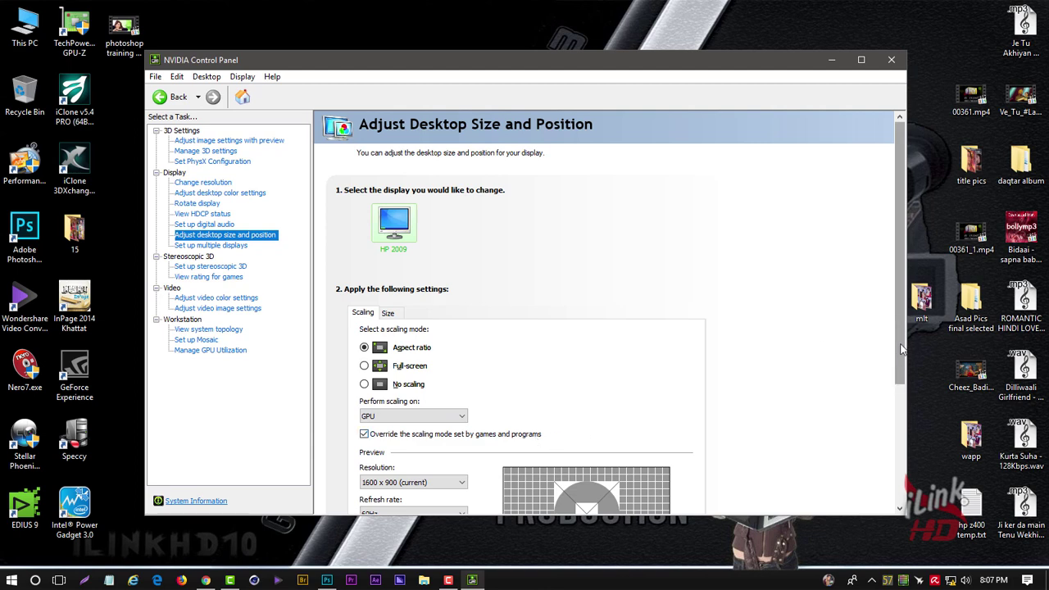
left_click_drag(901, 348, 907, 443)
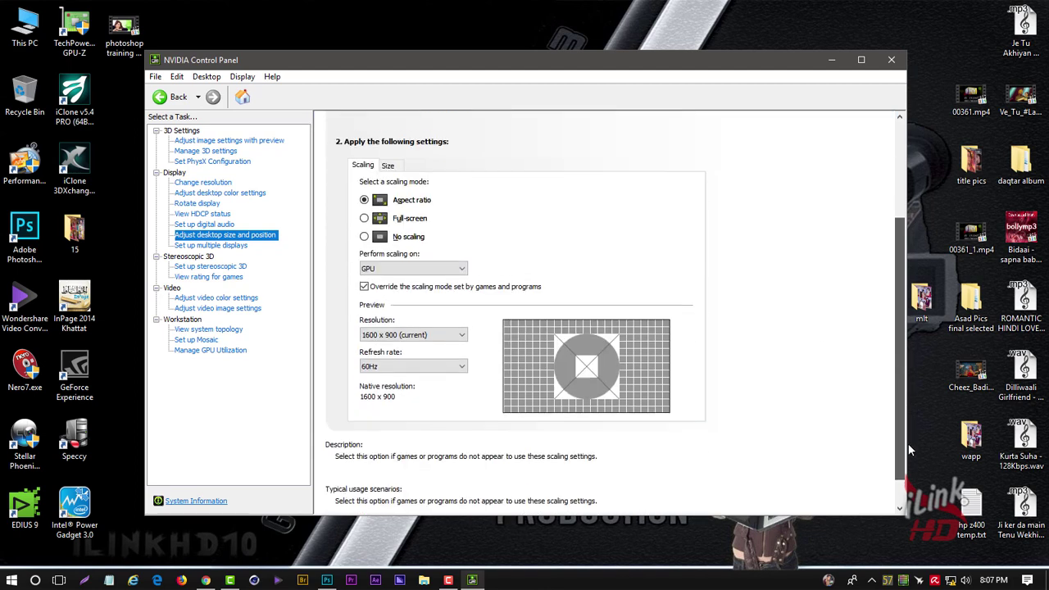
- Look through the NVIDIA video color and gamma settings and set the dynamic range to Full (0-255)
left_click(195, 300)
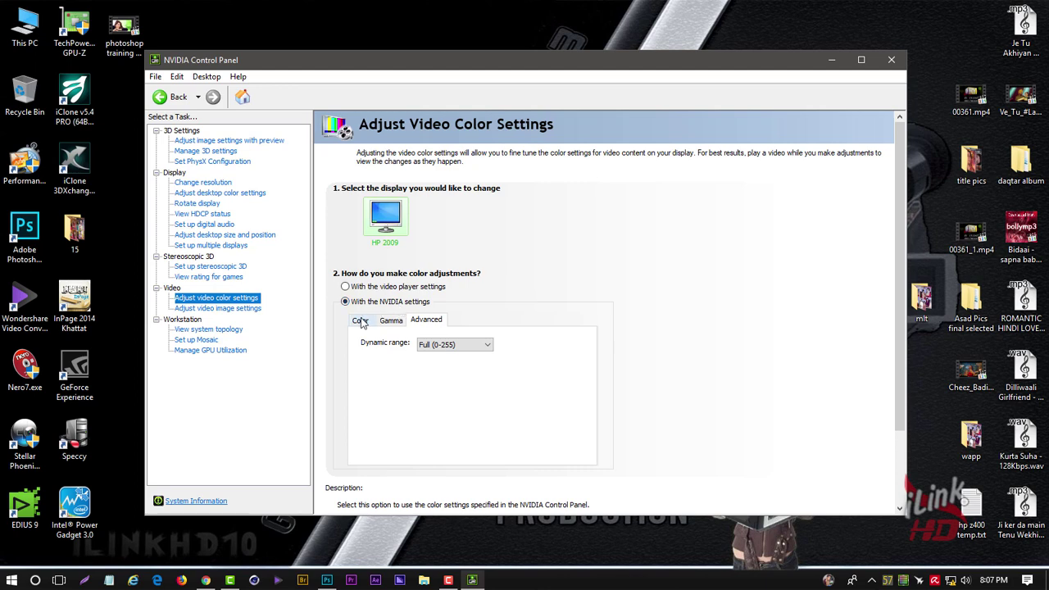
left_click(360, 323)
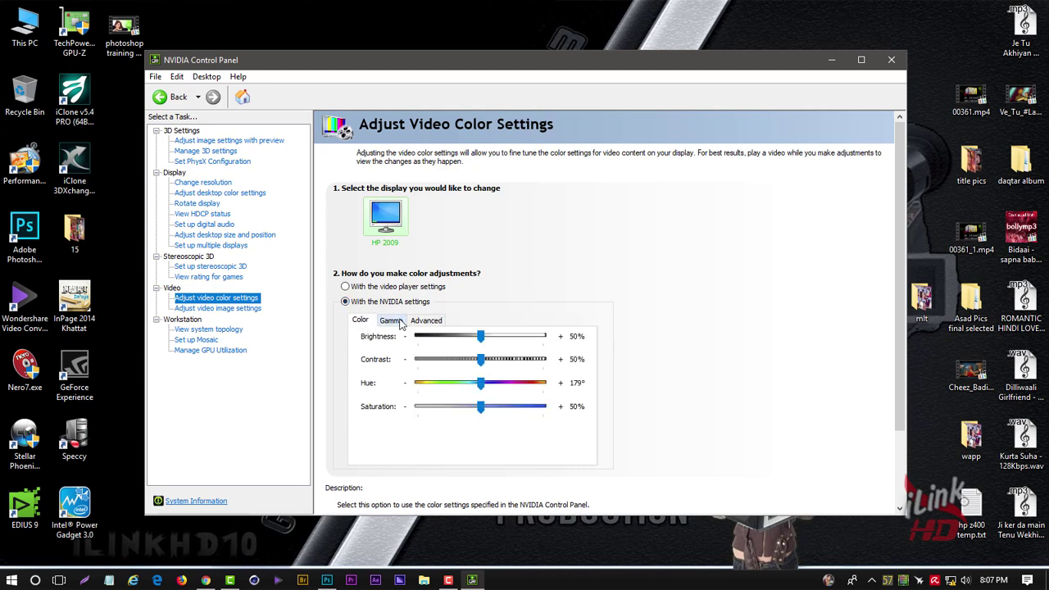
left_click(391, 321)
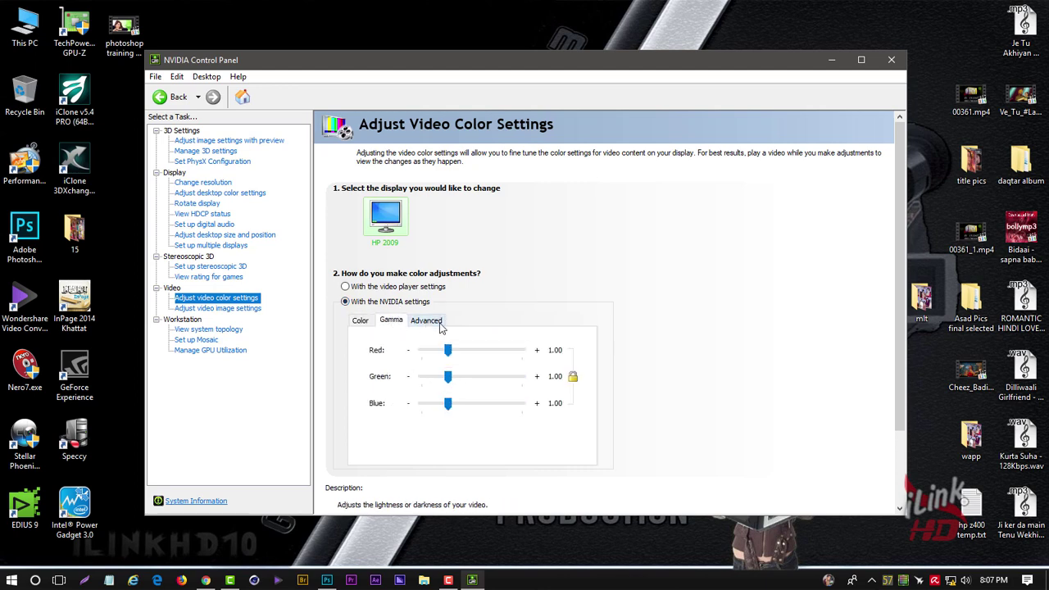
left_click(427, 320)
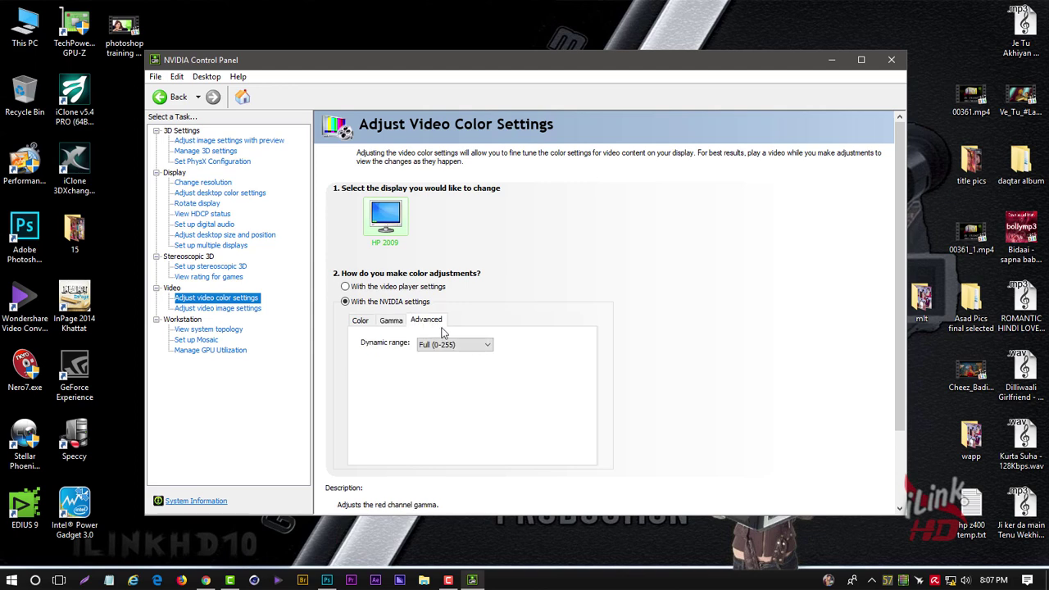
left_click(483, 345)
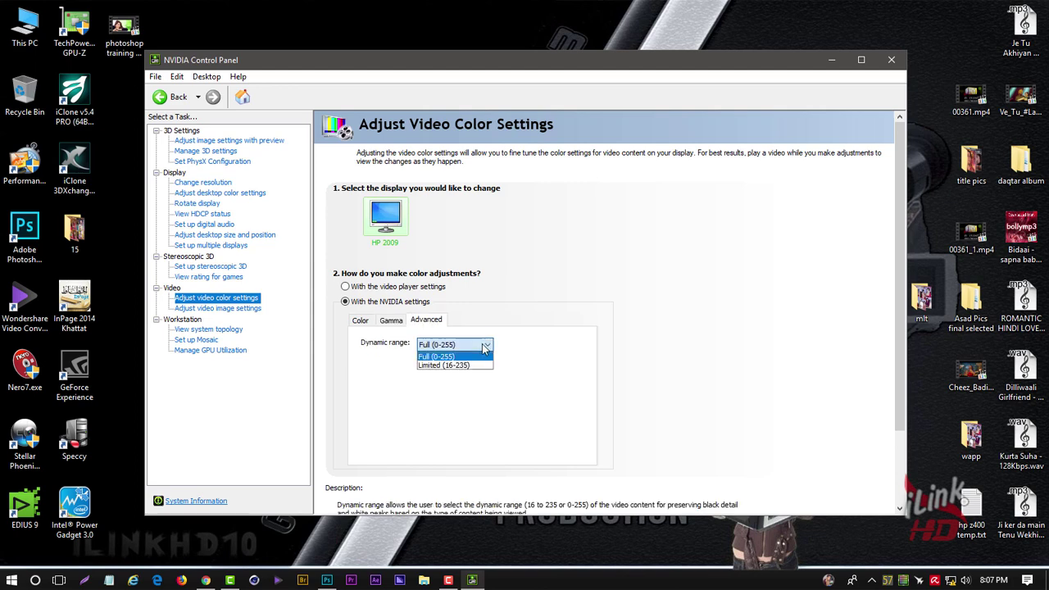
left_click(432, 358)
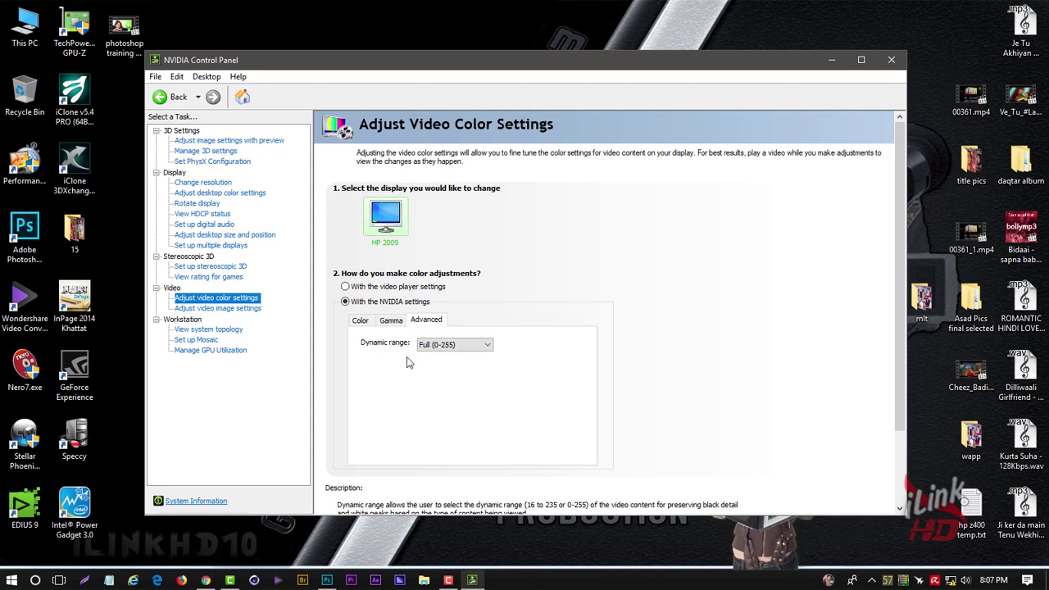
left_click_drag(900, 266, 901, 339)
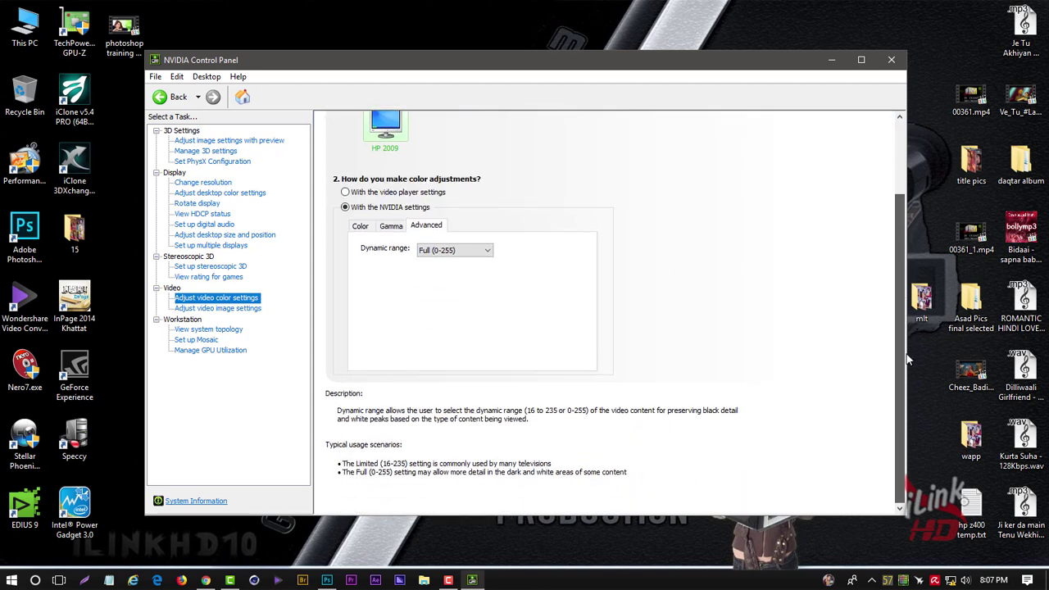
- Examine the video image settings for edge enhancement, noise reduction and inverse telecine deinterlacing
left_click(215, 309)
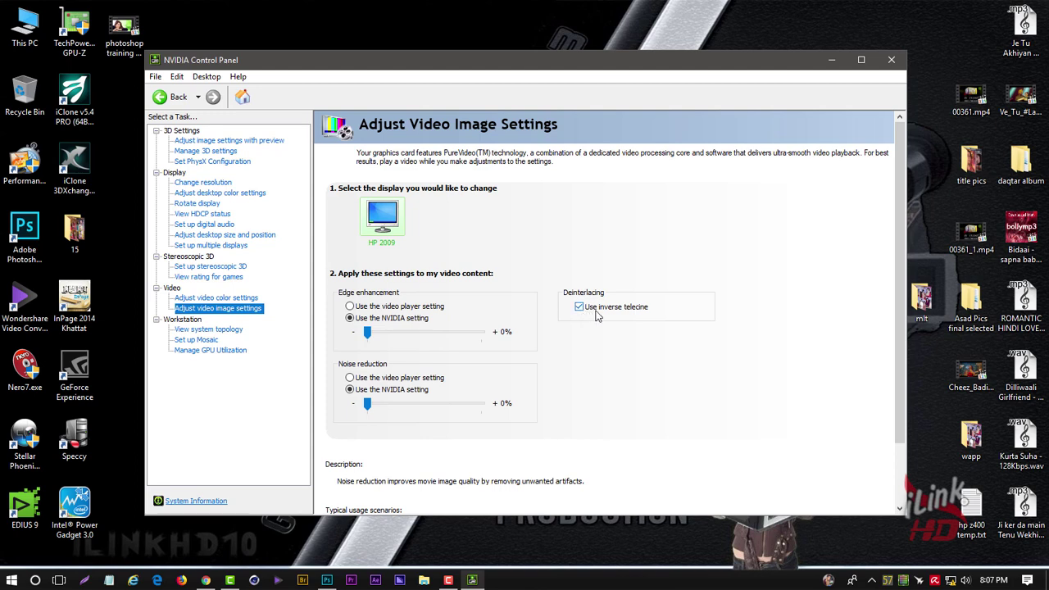
mouse_move(593, 318)
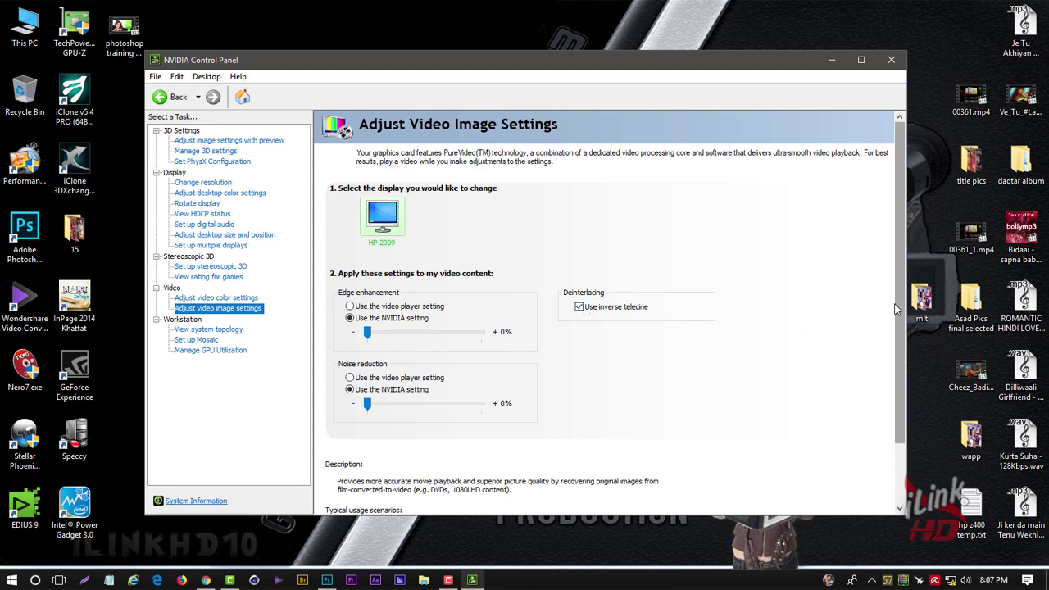
left_click_drag(899, 310, 902, 390)
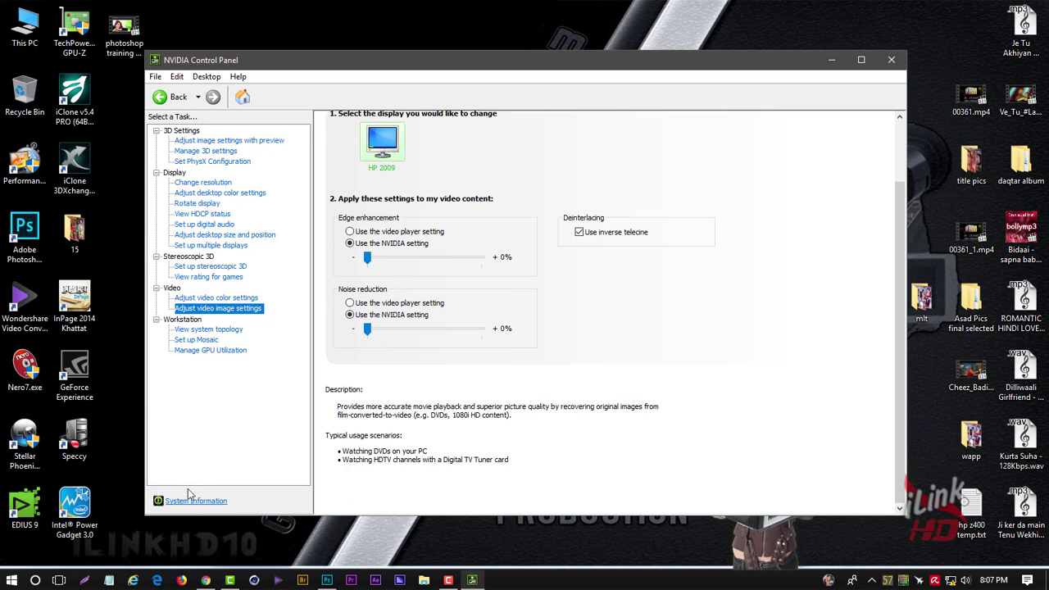
- Review the graphics card details and driver components in the system information, and close it
left_click(186, 503)
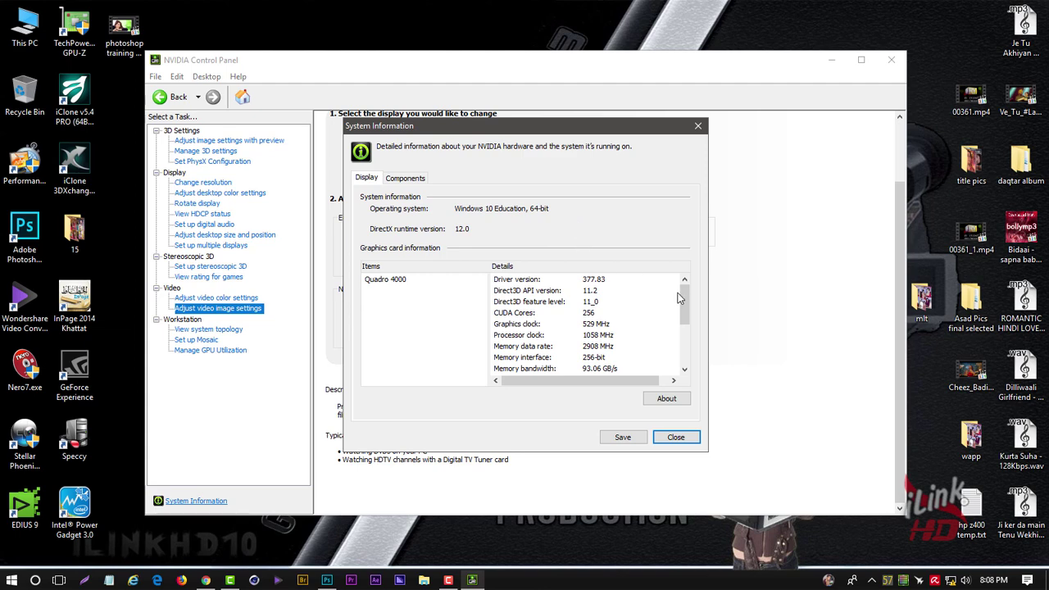
left_click_drag(680, 299, 692, 346)
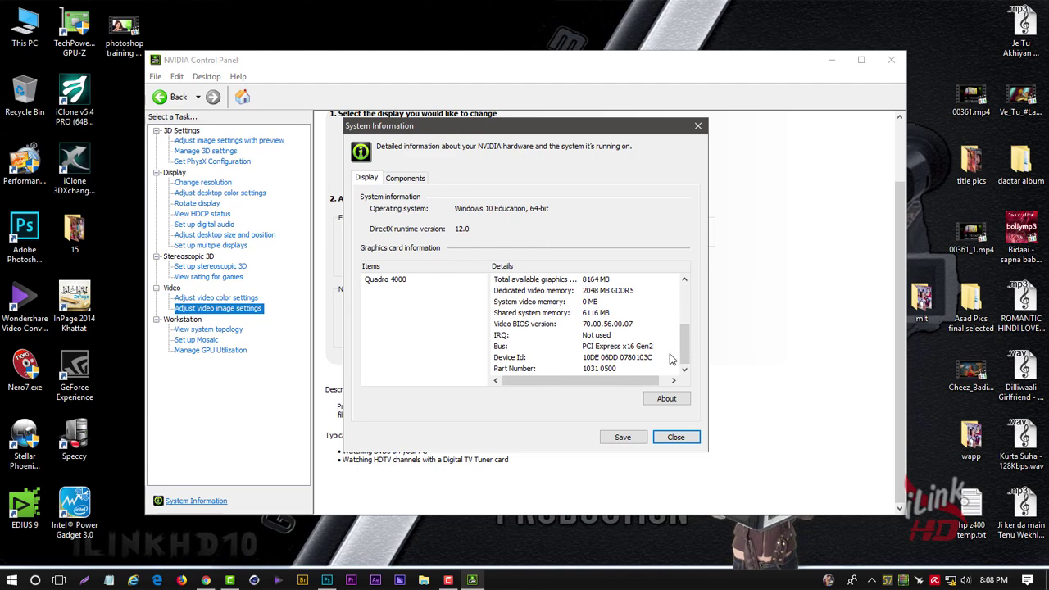
left_click(402, 179)
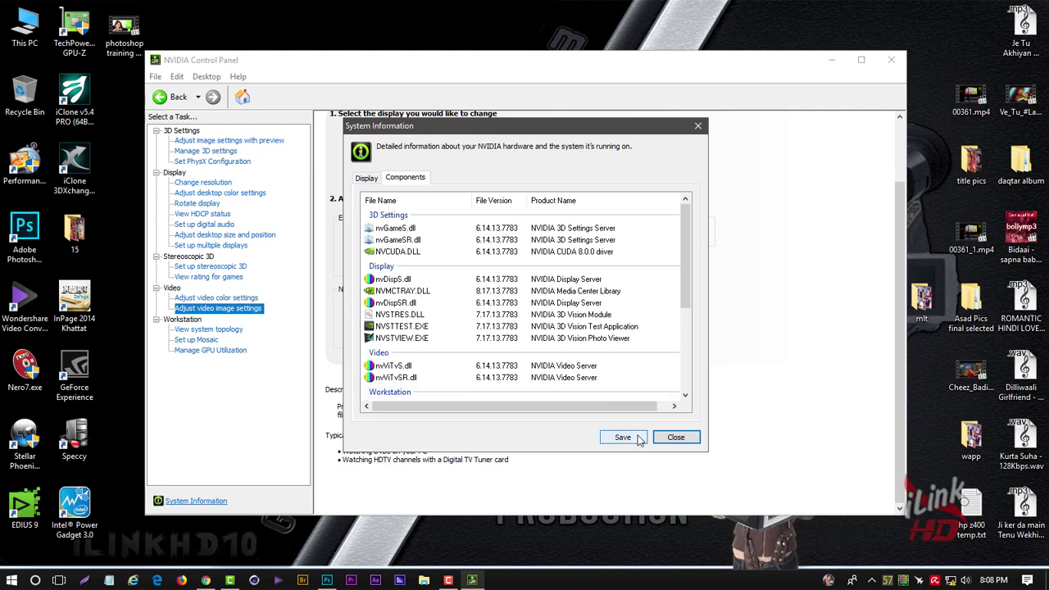
left_click(674, 438)
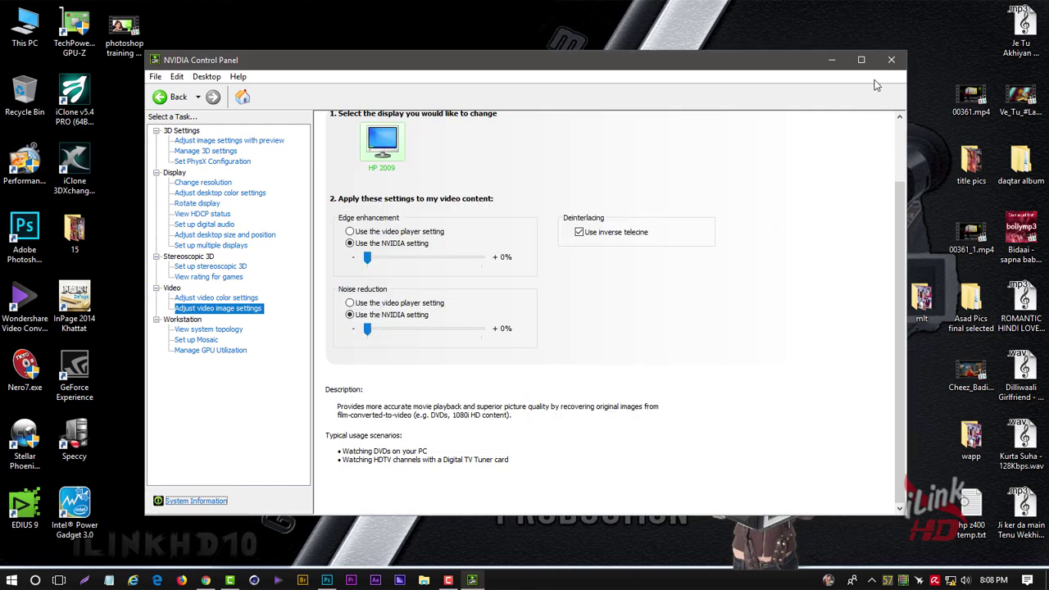
- Close the NVIDIA Control Panel and refresh the desktop
left_click(891, 60)
right_click(263, 184)
left_click(293, 223)
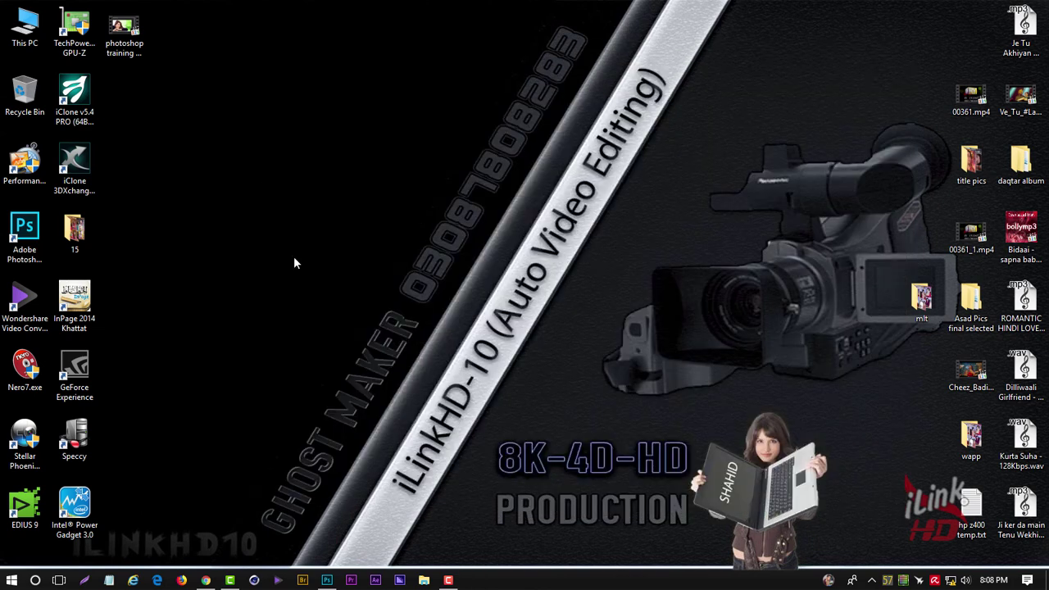
- Switch to Photoshop, open the General preferences, and move the dialog slightly
left_click(325, 582)
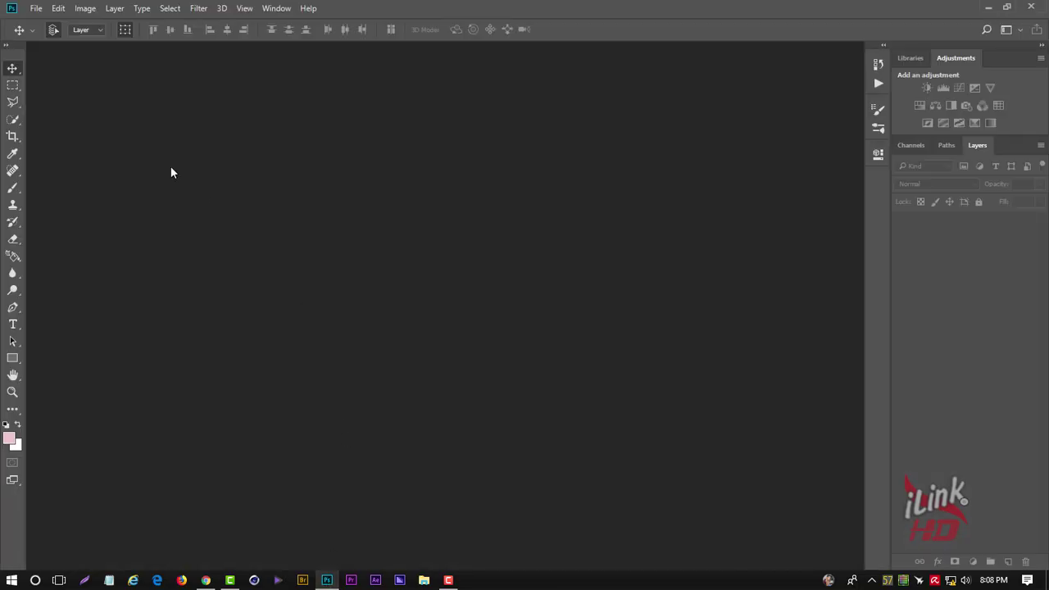
left_click(56, 9)
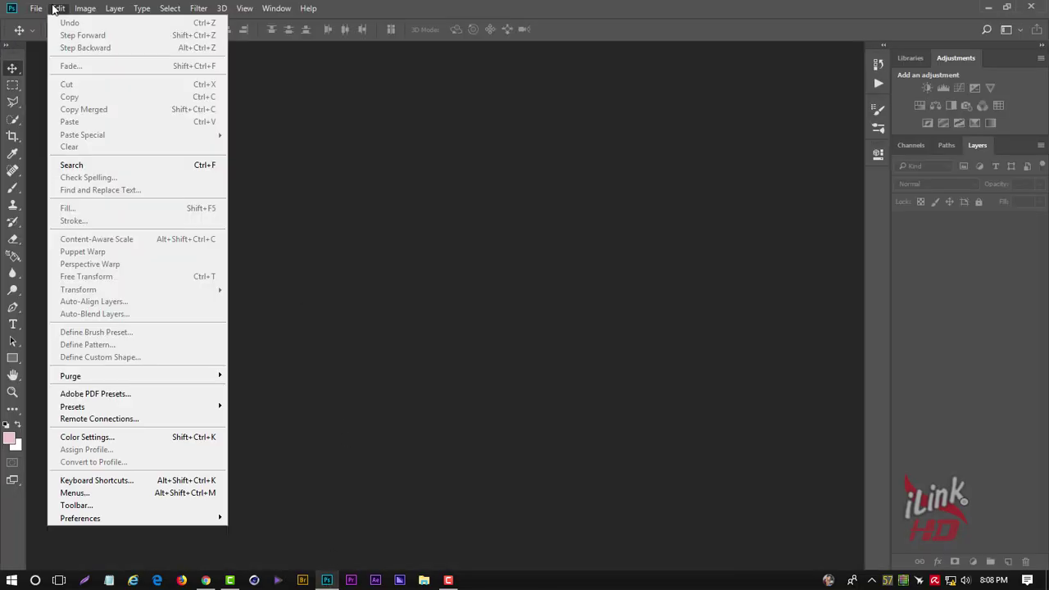
mouse_move(197, 521)
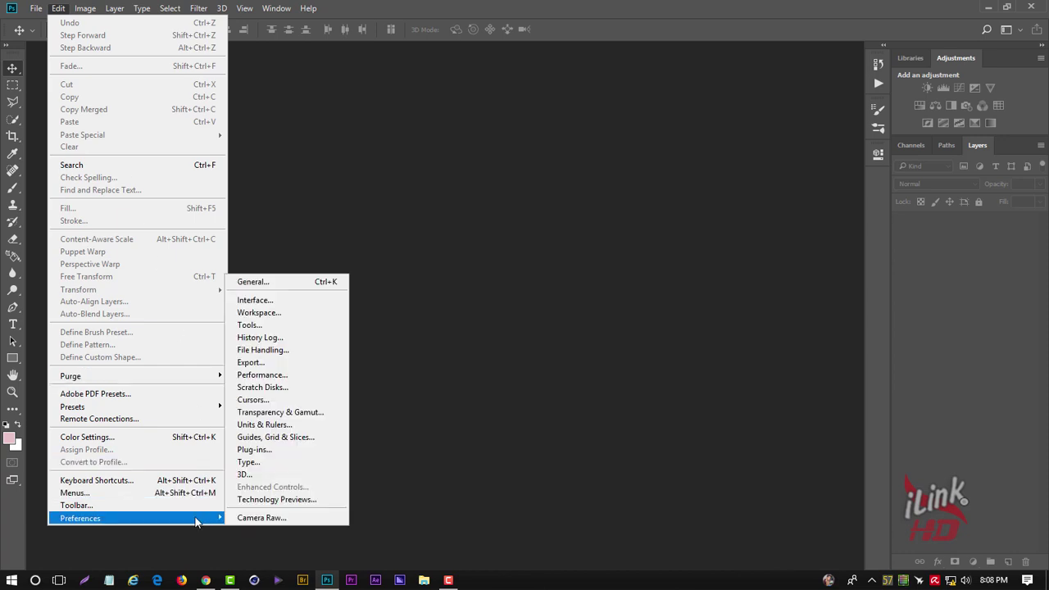
left_click(252, 283)
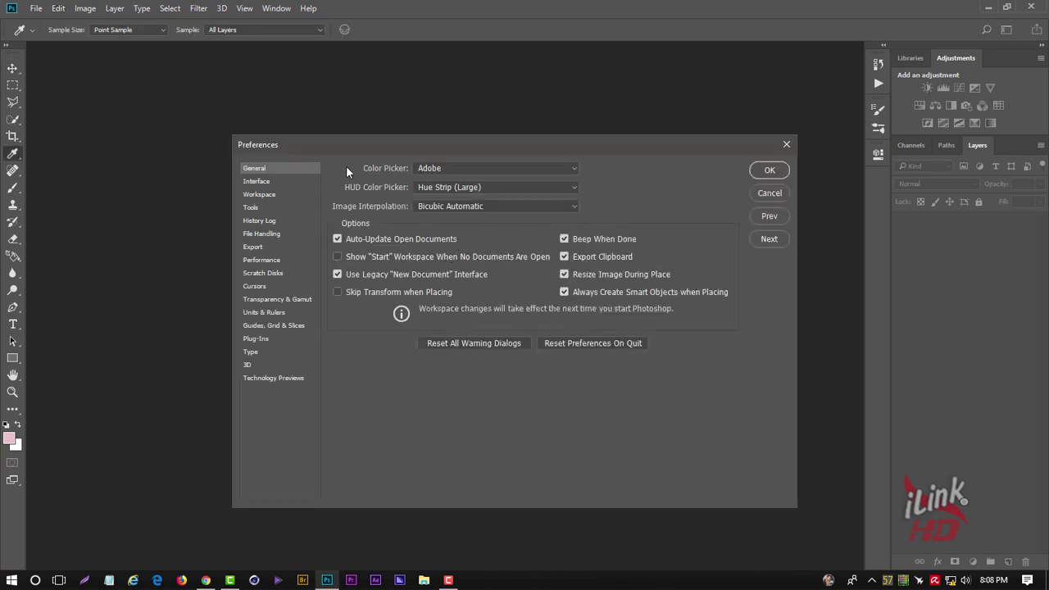
left_click_drag(424, 142, 397, 120)
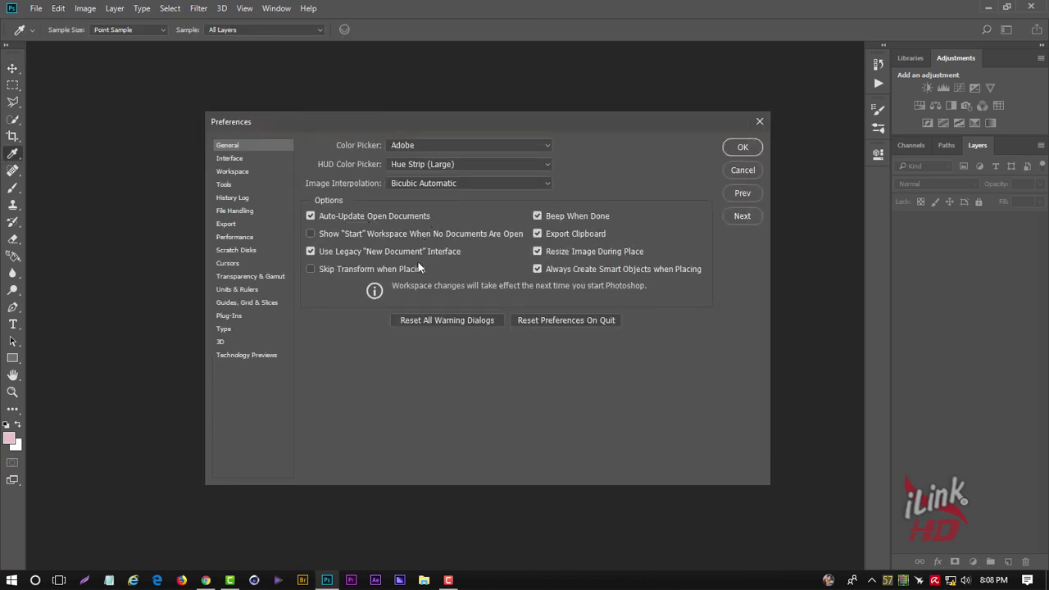
- Toggle Use Graphics Processor in the Performance preferences and leave it enabled
left_click(236, 239)
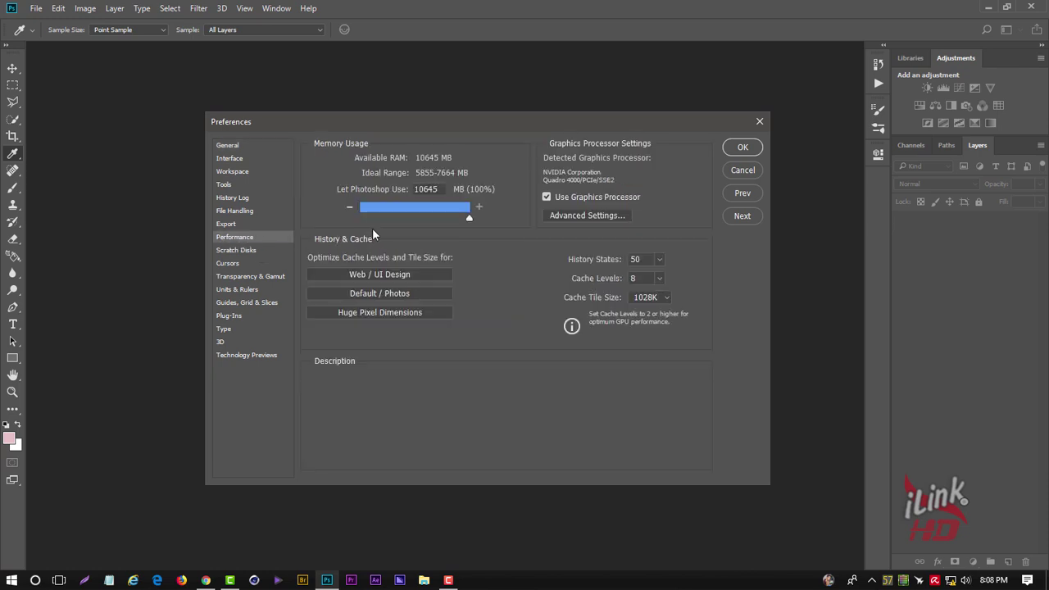
left_click(545, 197)
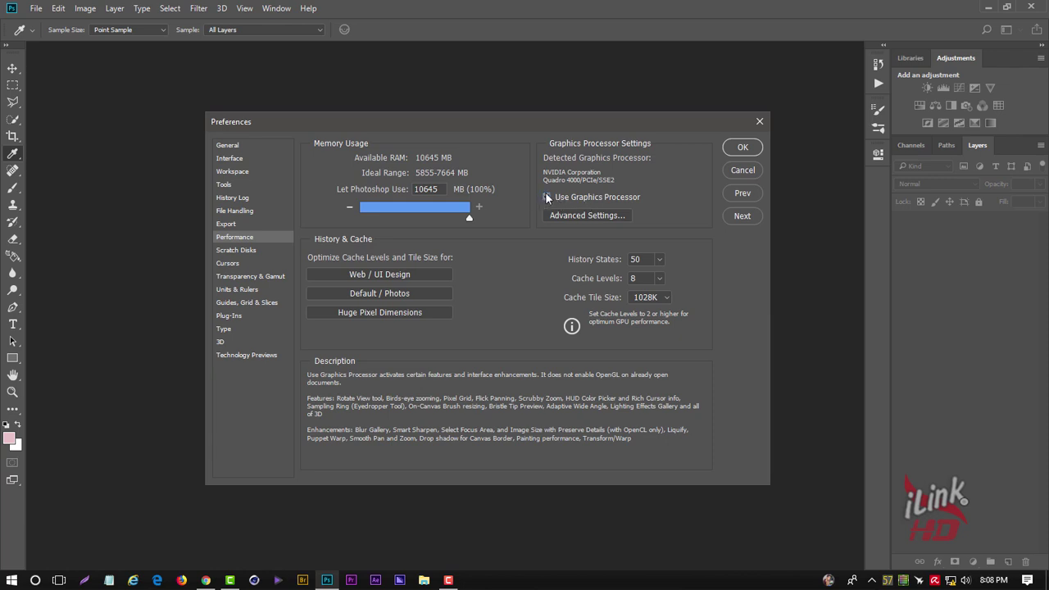
left_click(546, 197)
- Review the advanced graphics processor settings, keep the drawing mode at Advanced, and accept the dialog
left_click(580, 215)
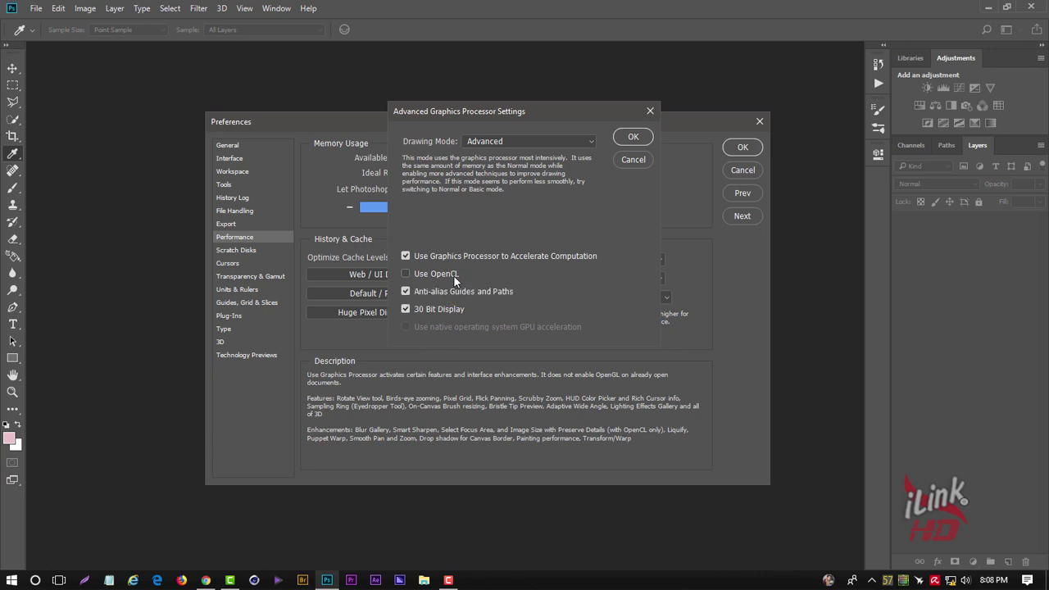
left_click(492, 141)
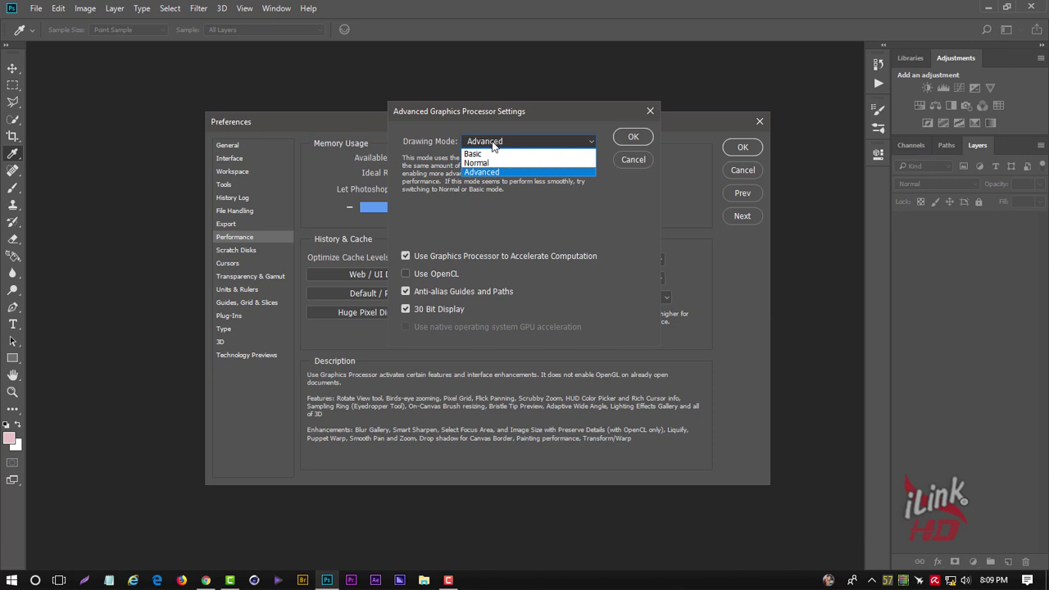
left_click(456, 225)
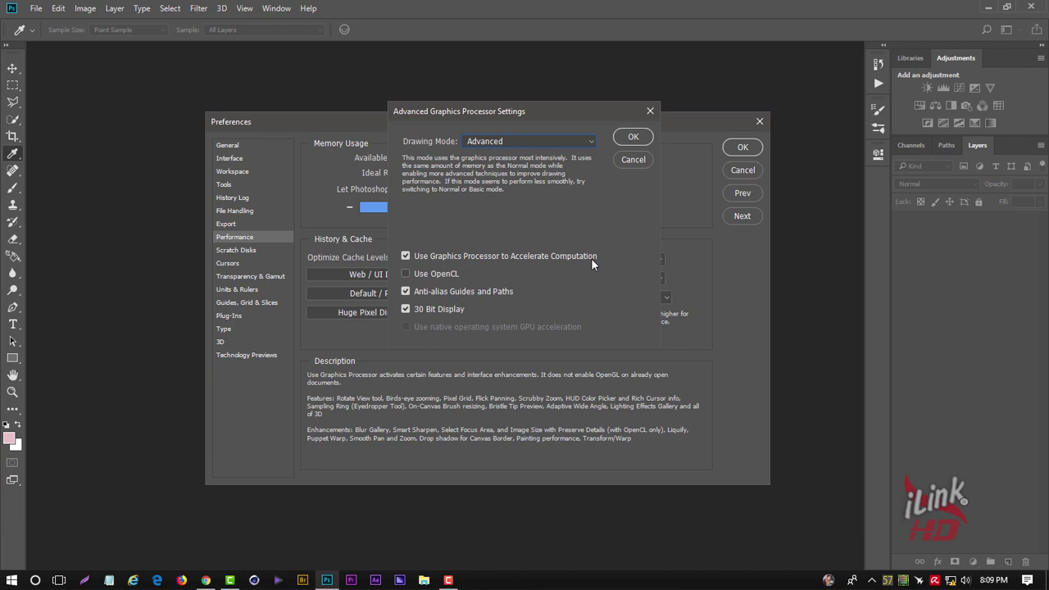
left_click(631, 137)
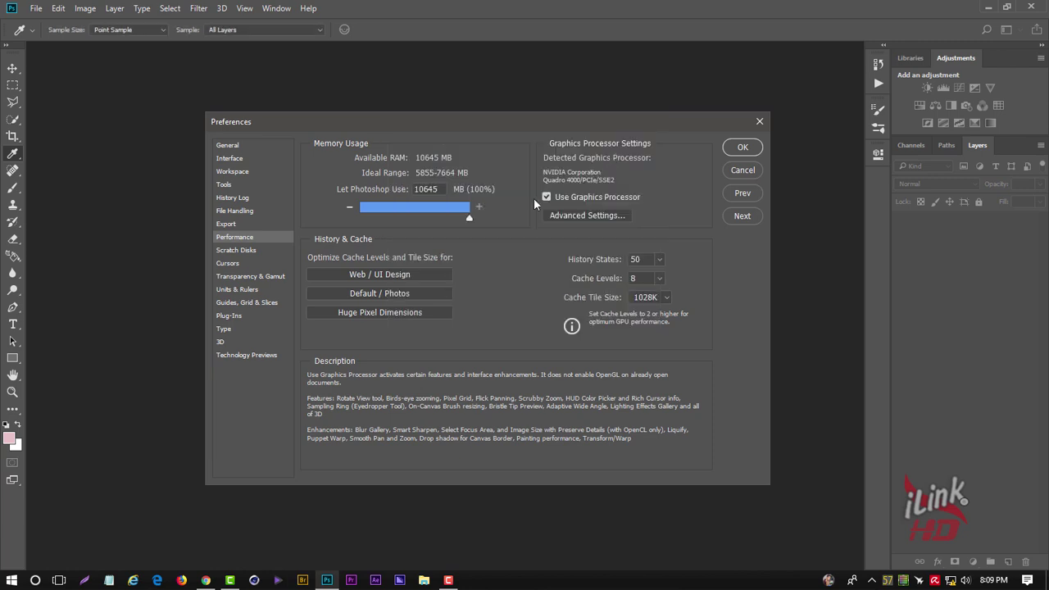
- Check the VRAM allowance for Photoshop and the shadow quality choices in the 3D preferences
left_click(220, 342)
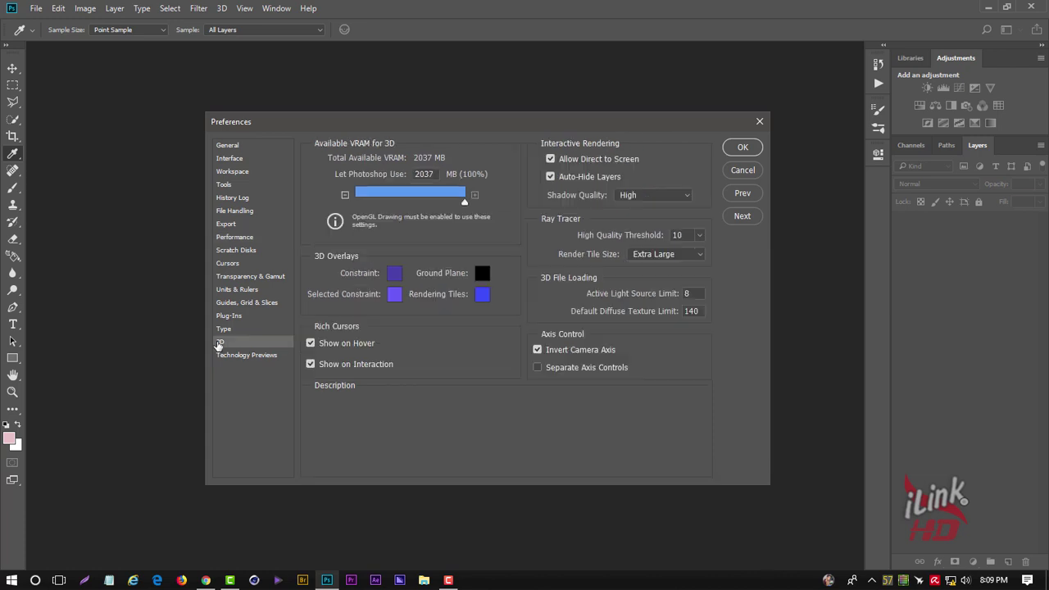
mouse_move(447, 198)
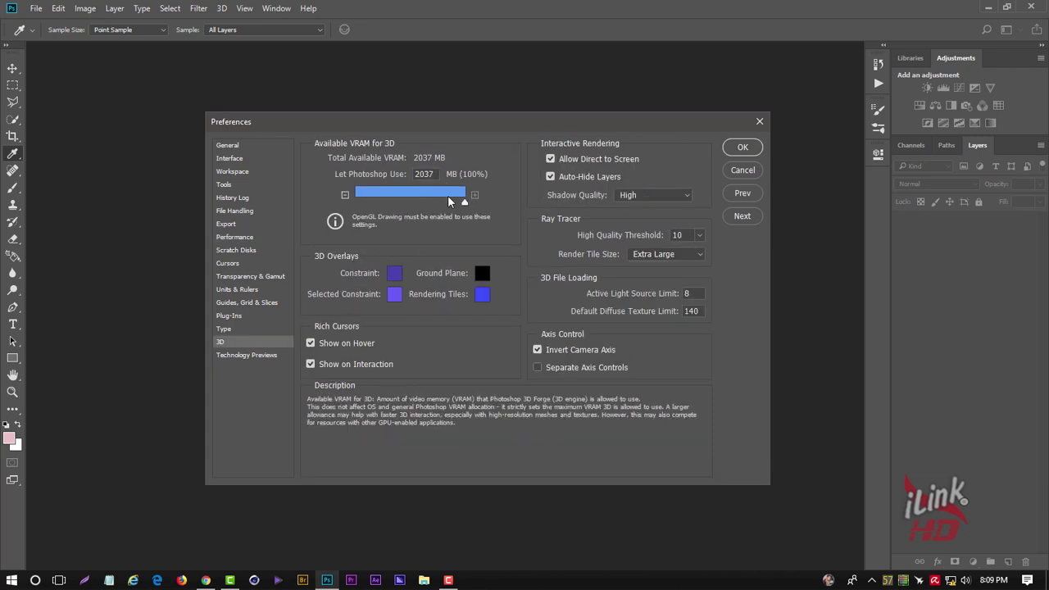
left_click_drag(464, 199, 434, 202)
left_click(423, 173)
left_click(644, 196)
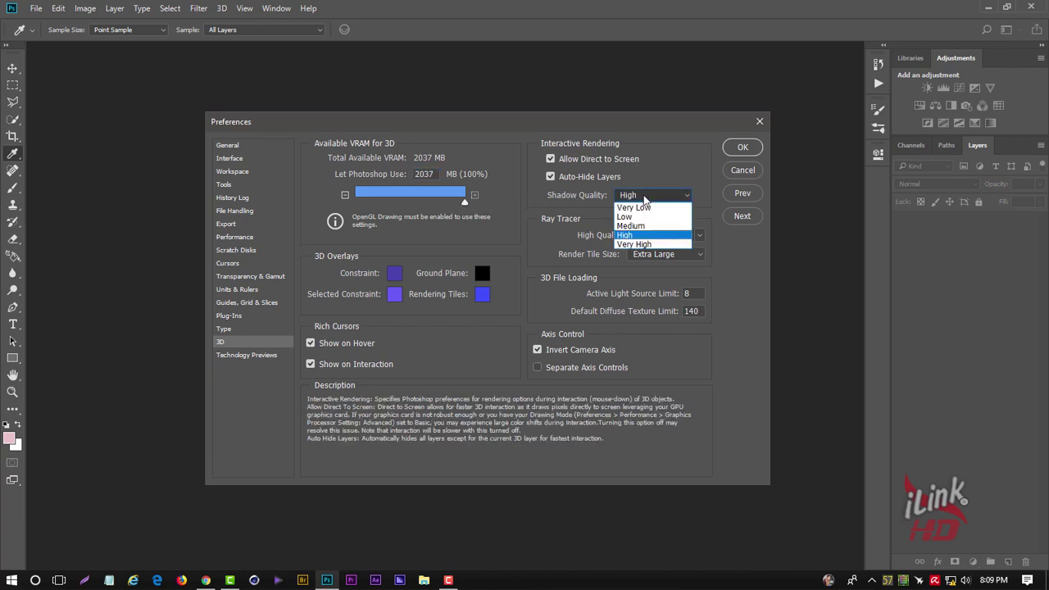